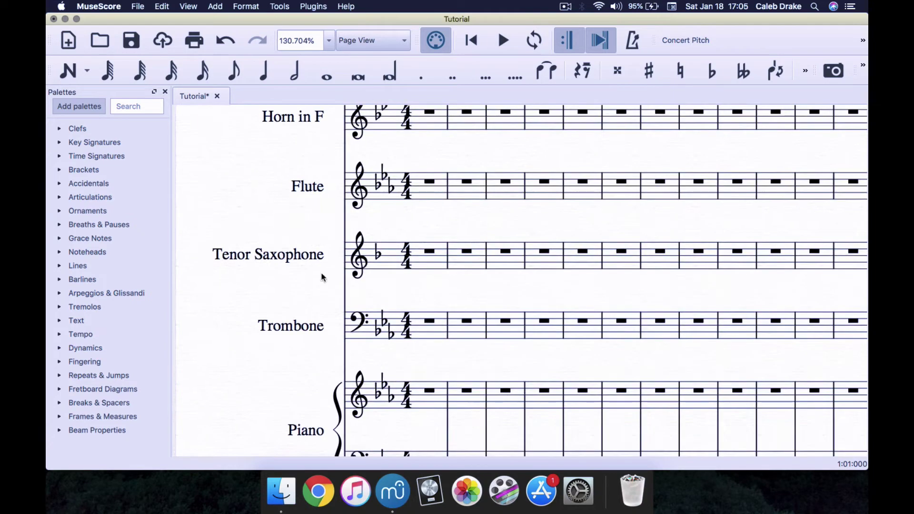
Switch the score window to full screen with the title and first system in view
scroll(340, 220, up, 5)
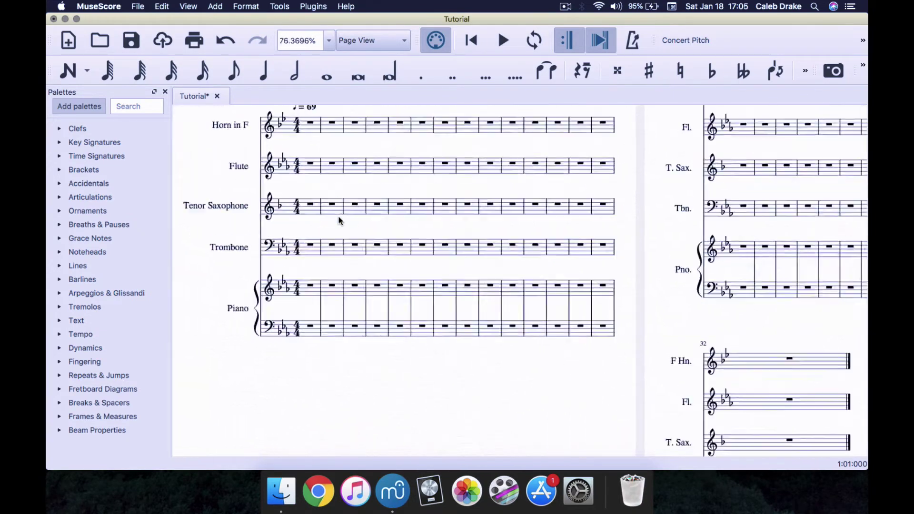
scroll(310, 166, up, 2)
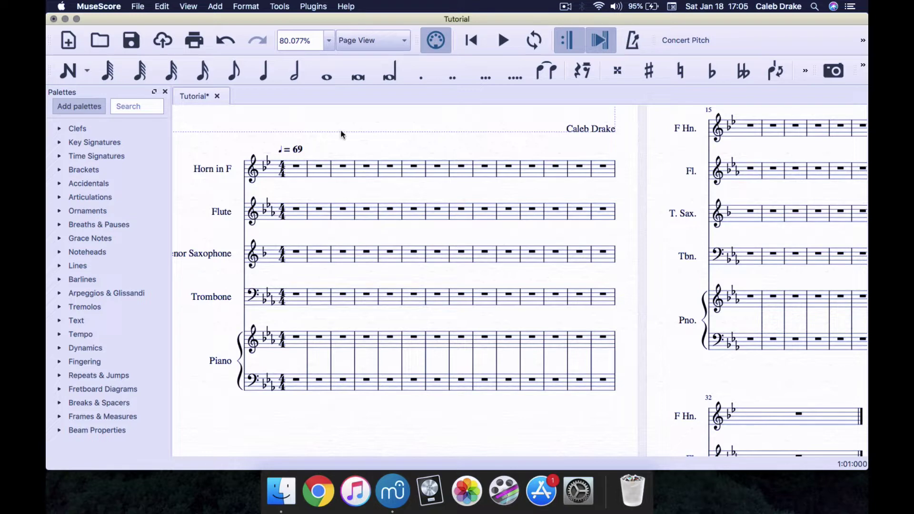
click(442, 40)
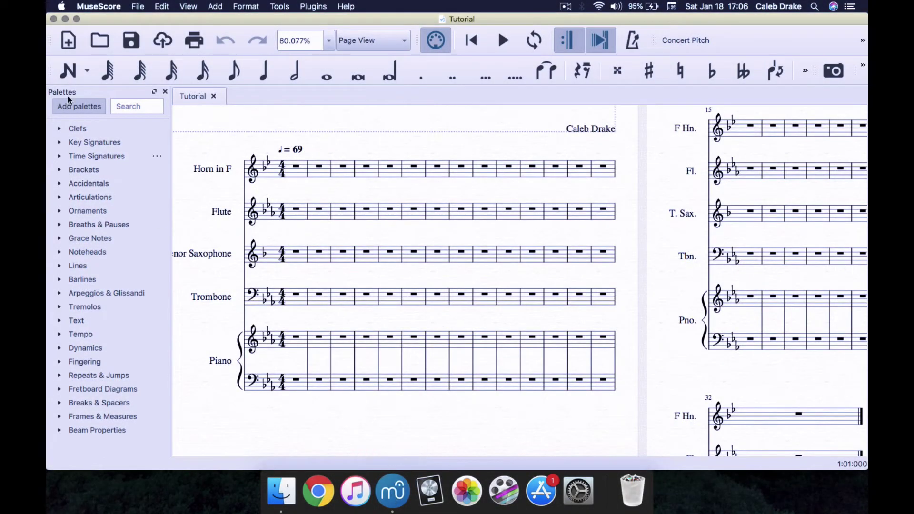
click(76, 19)
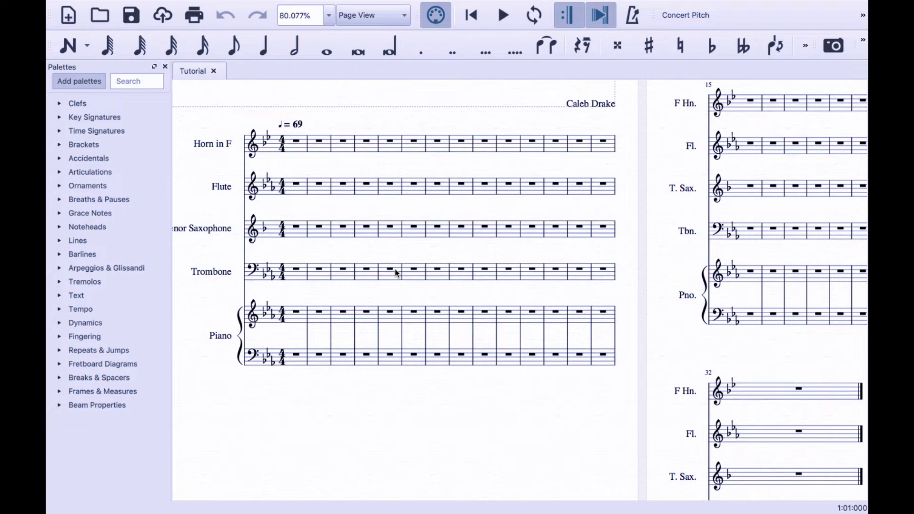
scroll(330, 185, up, 5)
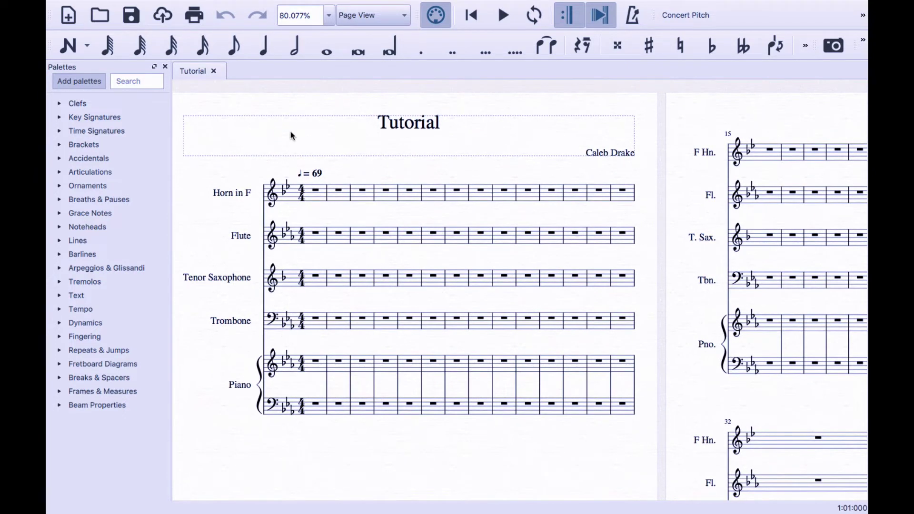
Start note input at the first measure of the Horn in F staff
click(317, 191)
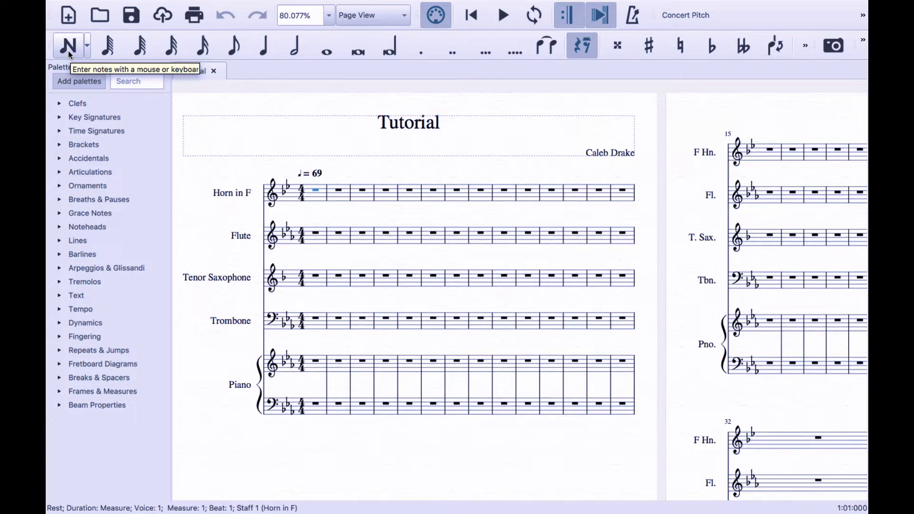
key(n)
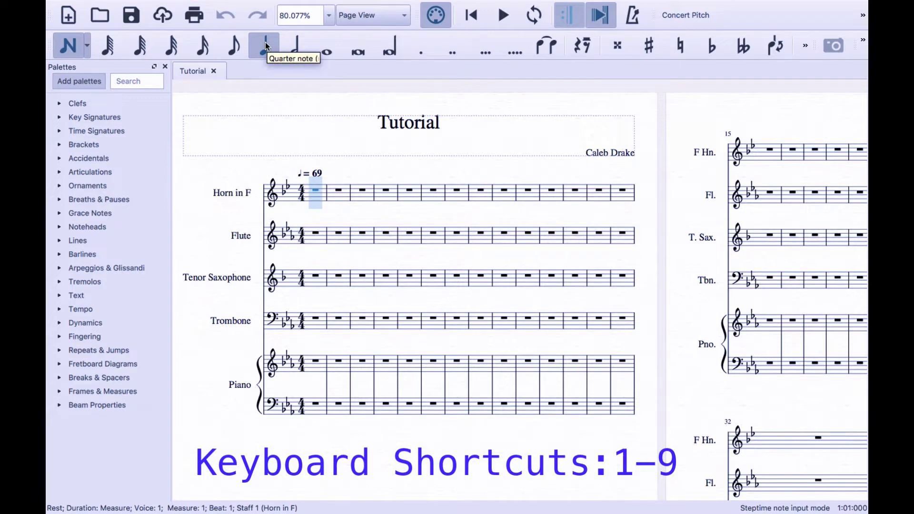
Try out the available note-input durations, from 64th note up to longa
key(4)
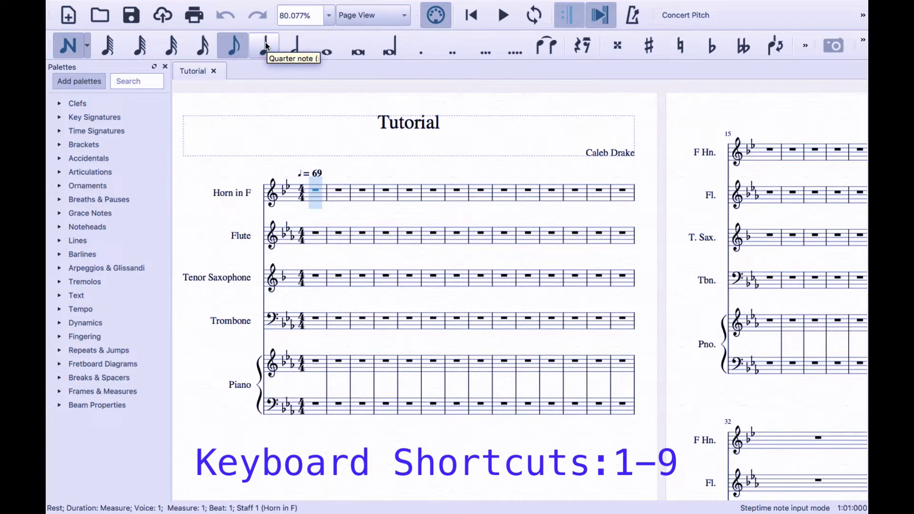
key(3)
key(2)
key(1)
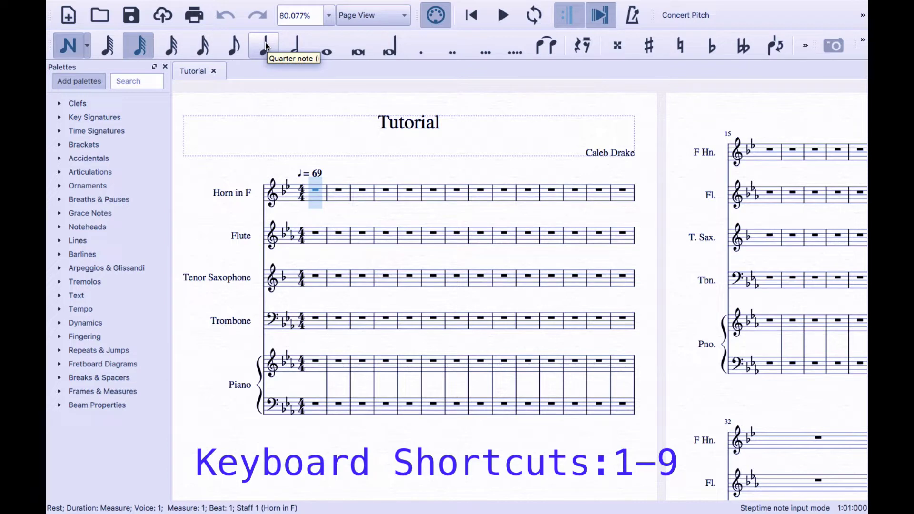
key(6)
key(7)
key(8)
key(9)
key(7)
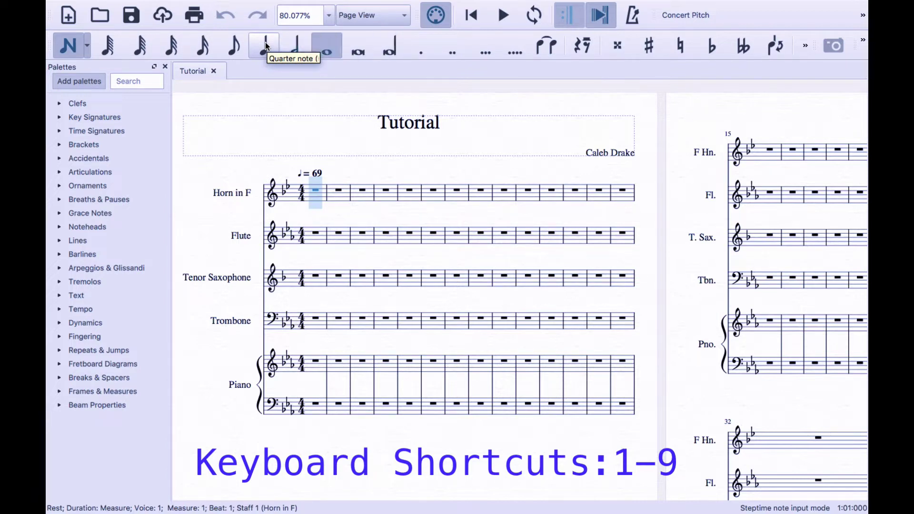
key(4)
key(2)
key(4)
key(8)
key(5)
key(2)
key(4)
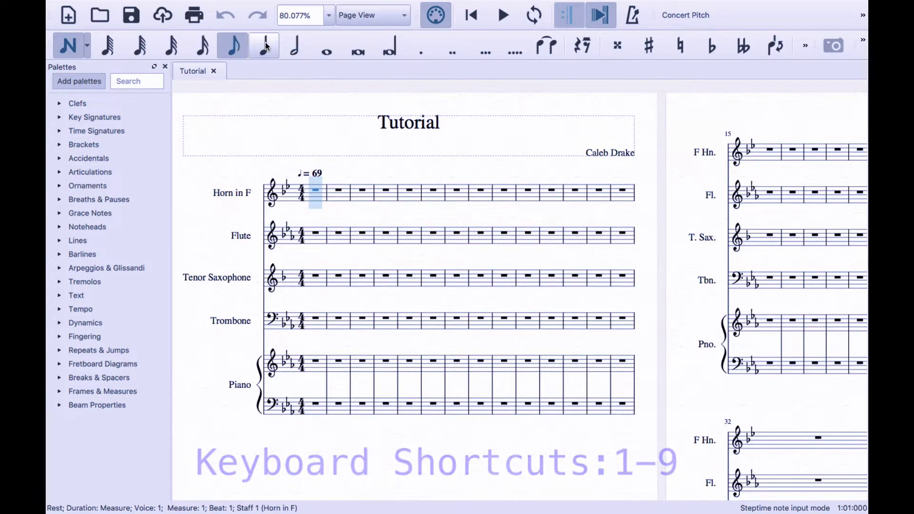
key(8)
key(5)
key(2)
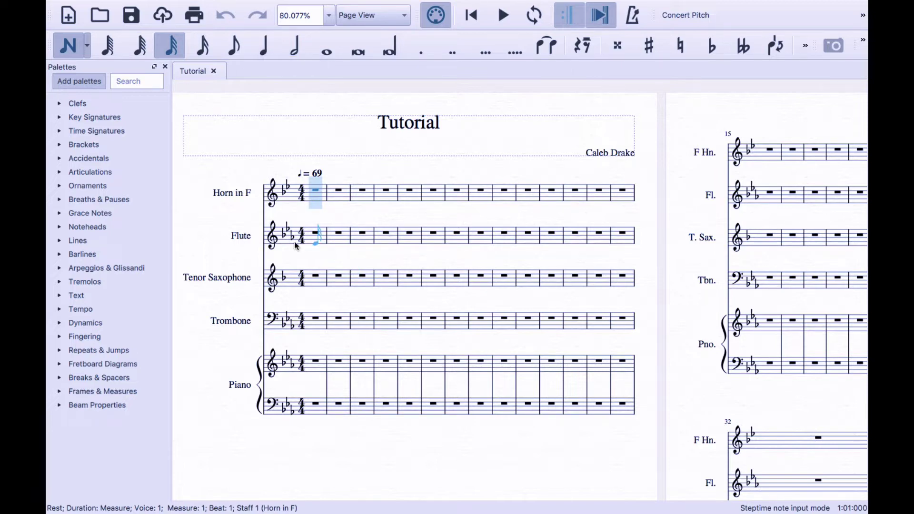
Place a quarter note on B♭3 at beat 1 of the first Horn in F measure, and leave note input
key(5)
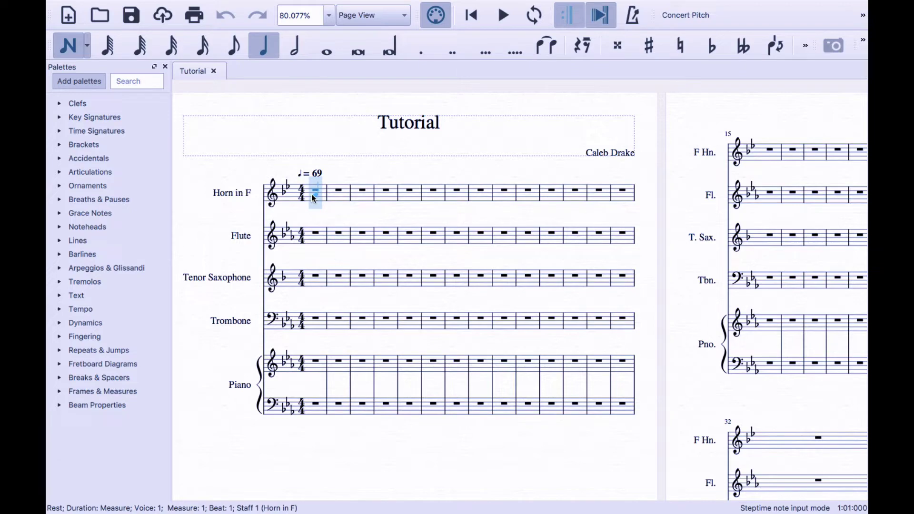
ctrl+scroll(311, 194, up, 10)
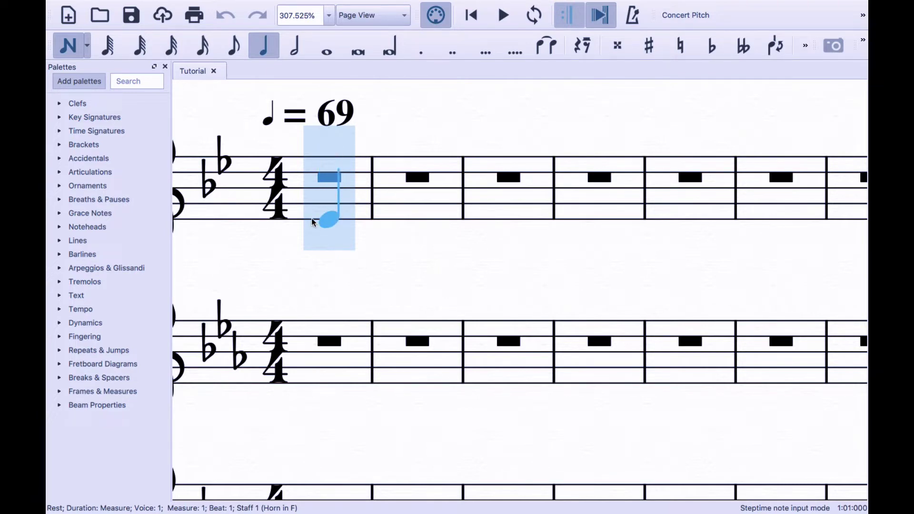
scroll(314, 220, down, 4)
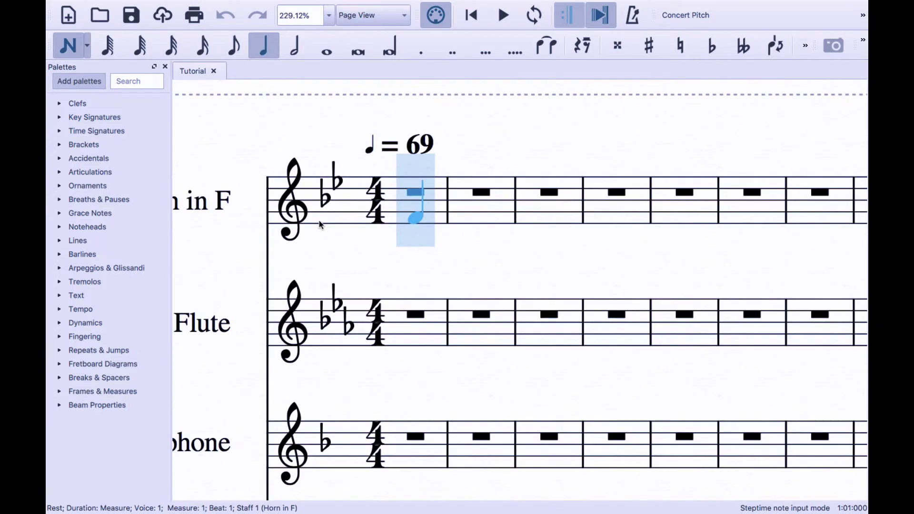
scroll(434, 323, left, 2)
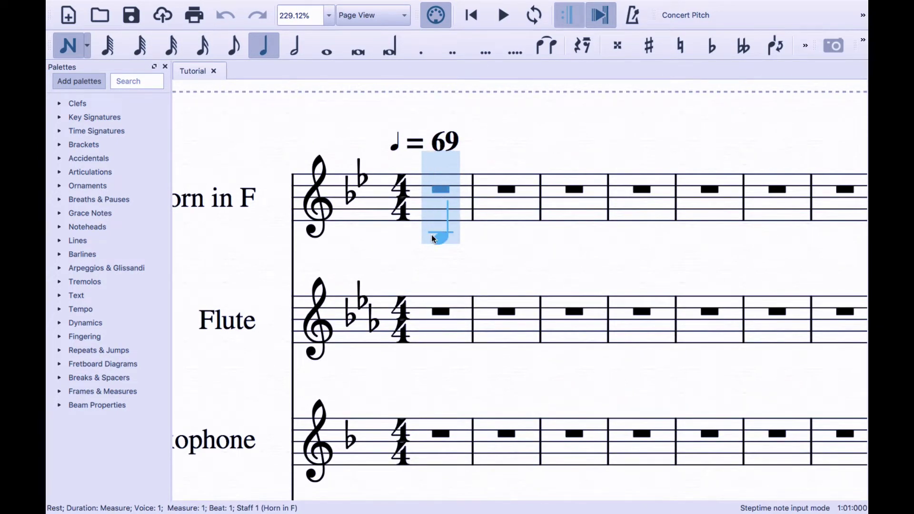
click(431, 236)
key(XF86AudioRaiseVolume)
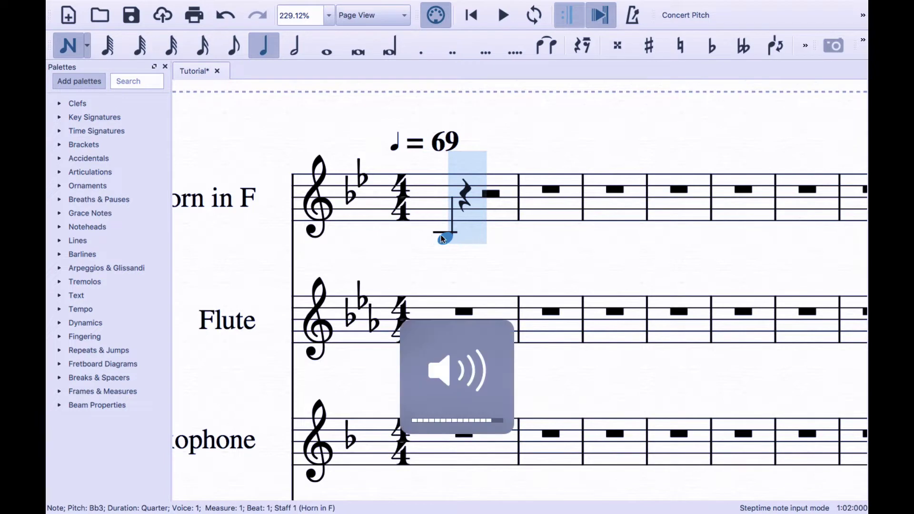
key(Escape)
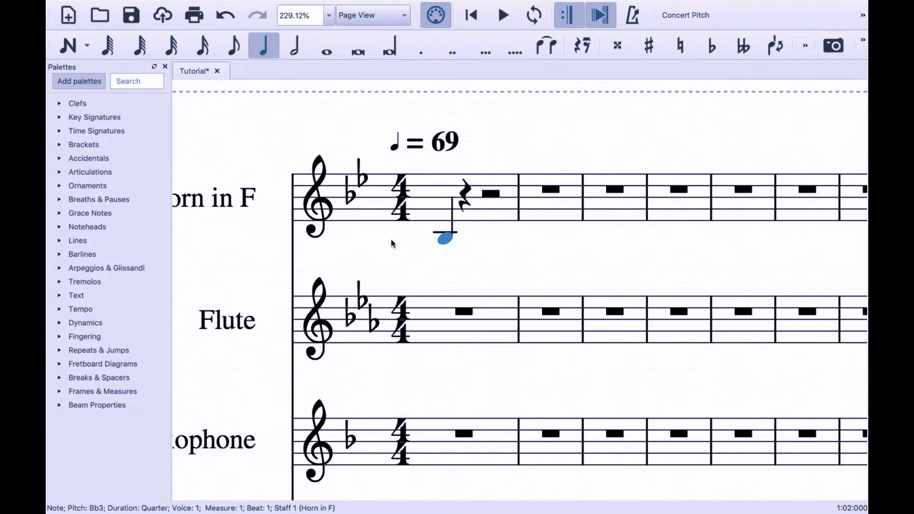
Display the score in concert pitch and check the key signatures across all staves
scroll(392, 239, down, 5)
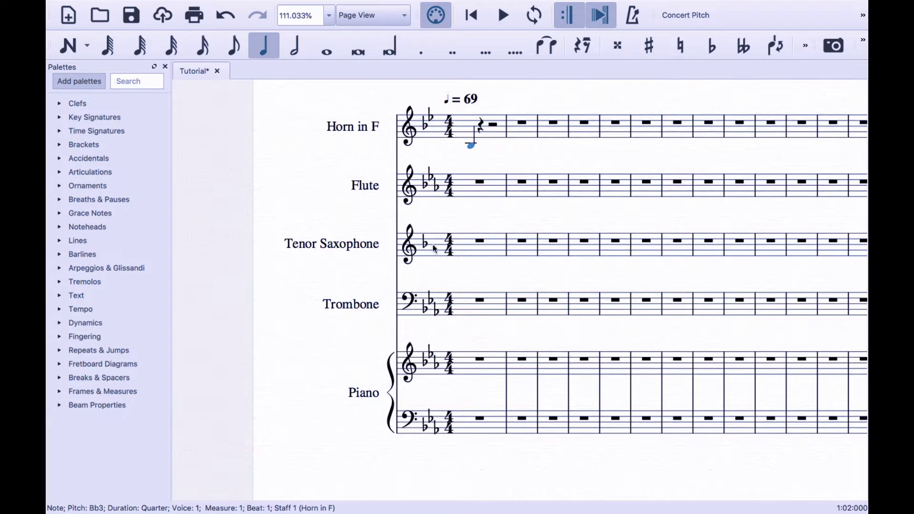
click(695, 17)
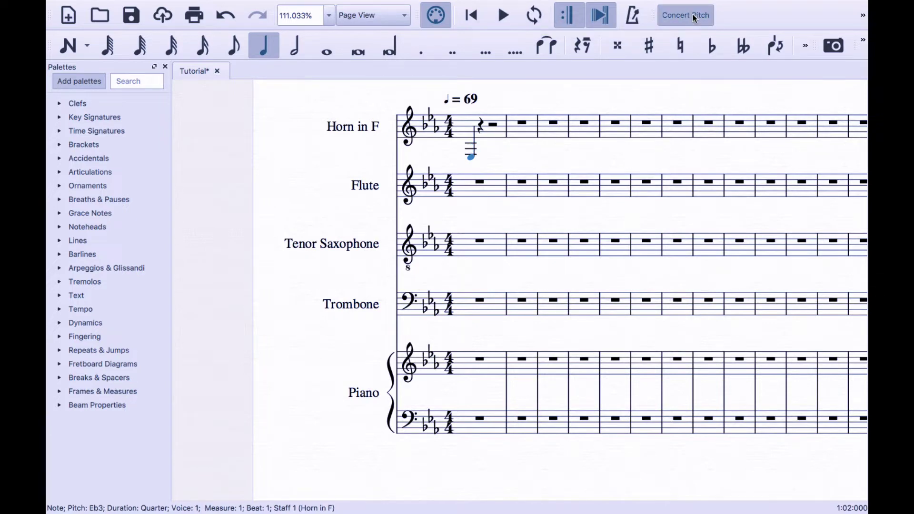
click(538, 133)
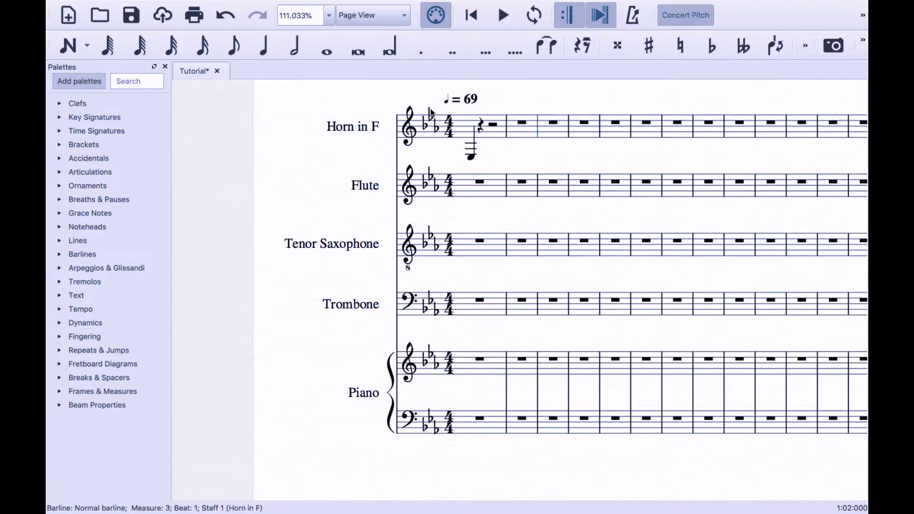
click(430, 116)
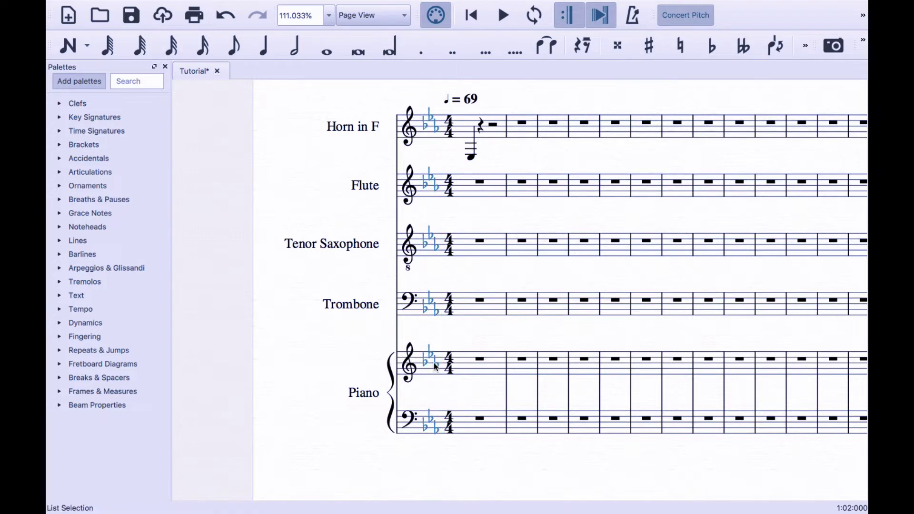
click(446, 338)
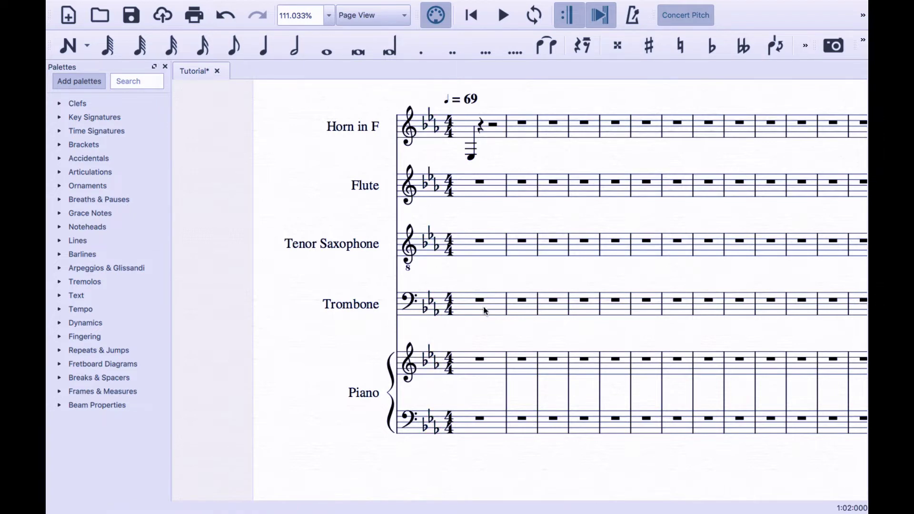
Raise the first Horn in F note one octave to E♭4
click(472, 160)
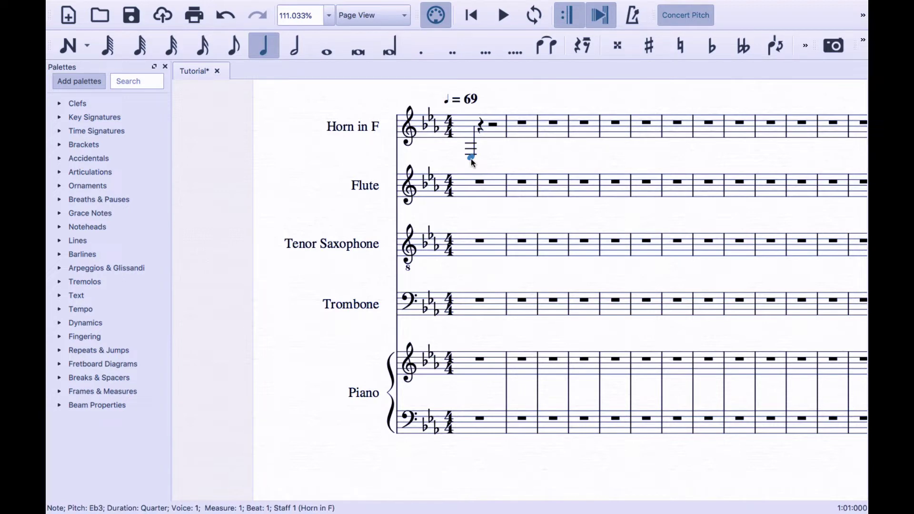
drag(473, 163, 470, 133)
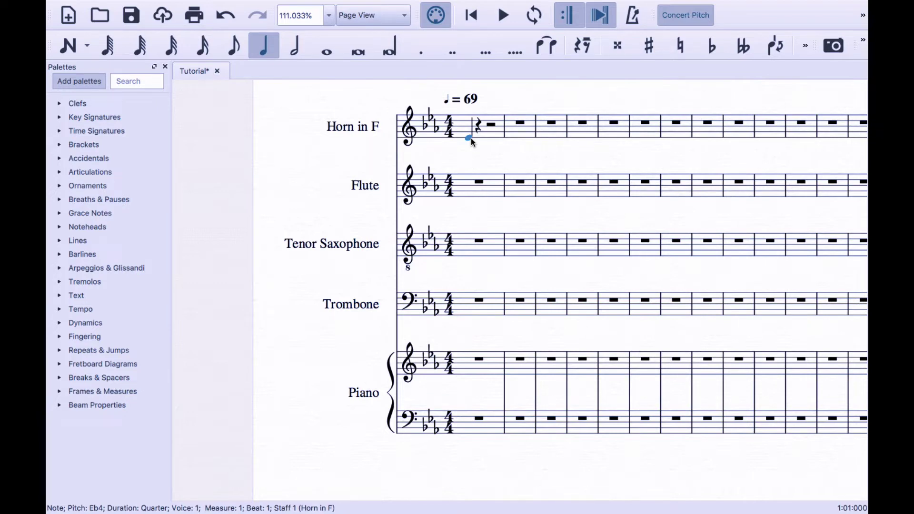
Fill beats 2 to 4 of the first Horn in F measure with quarter notes G4, B♭4 and A♭4
key(Right)
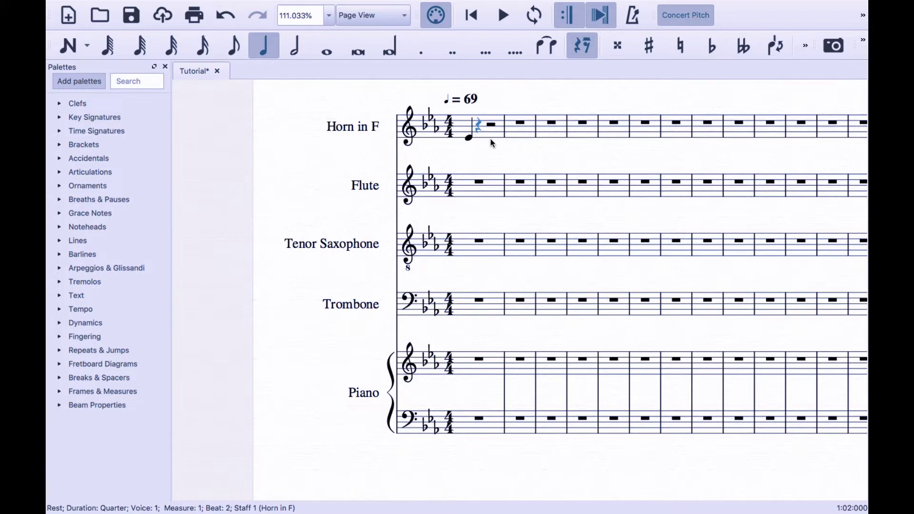
key(n)
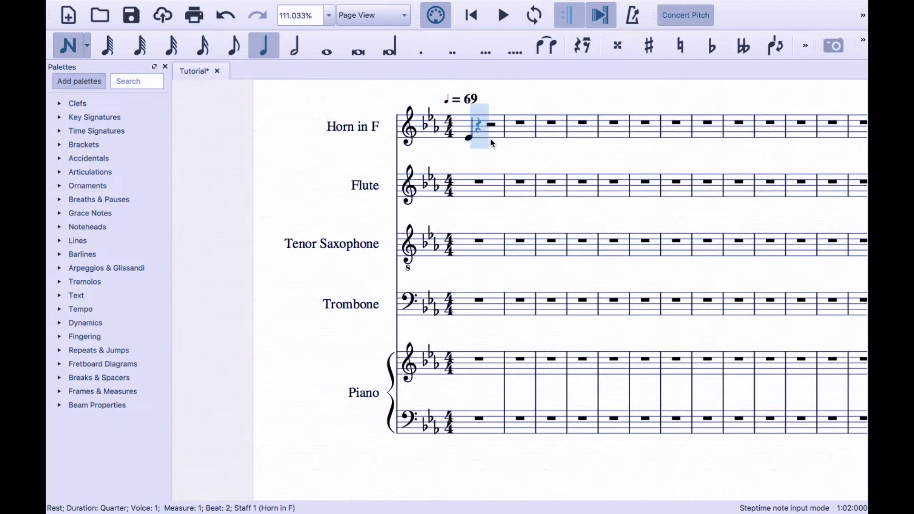
key(g)
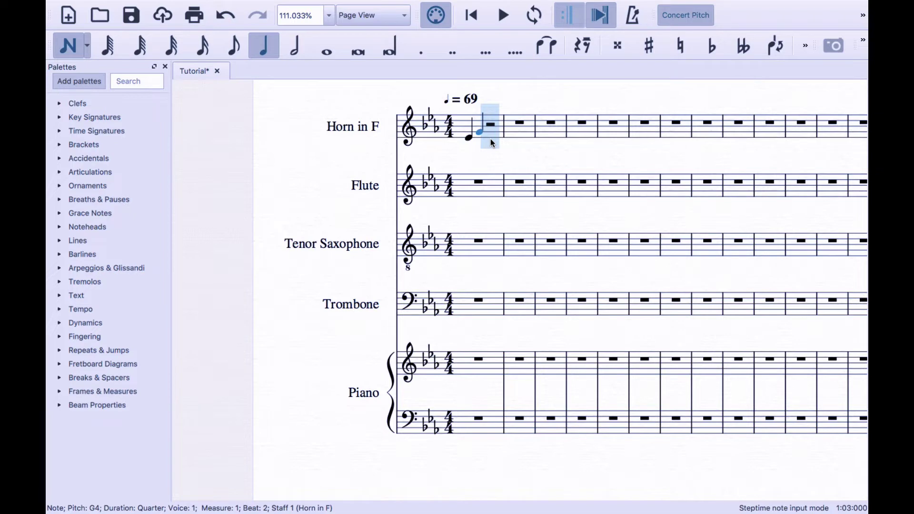
key(b)
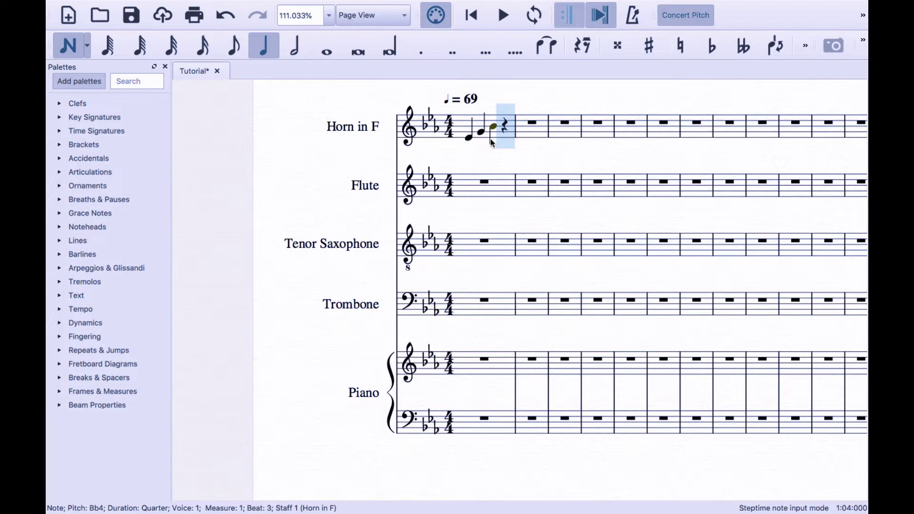
key(a)
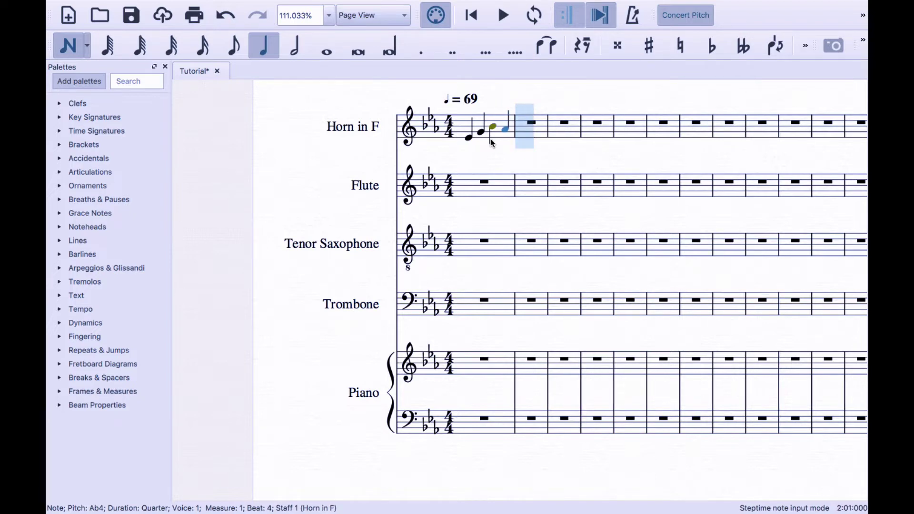
Enter half notes G4 and F4 in Horn in F measure 2 and a whole note E♭4 in measure 3
key(6)
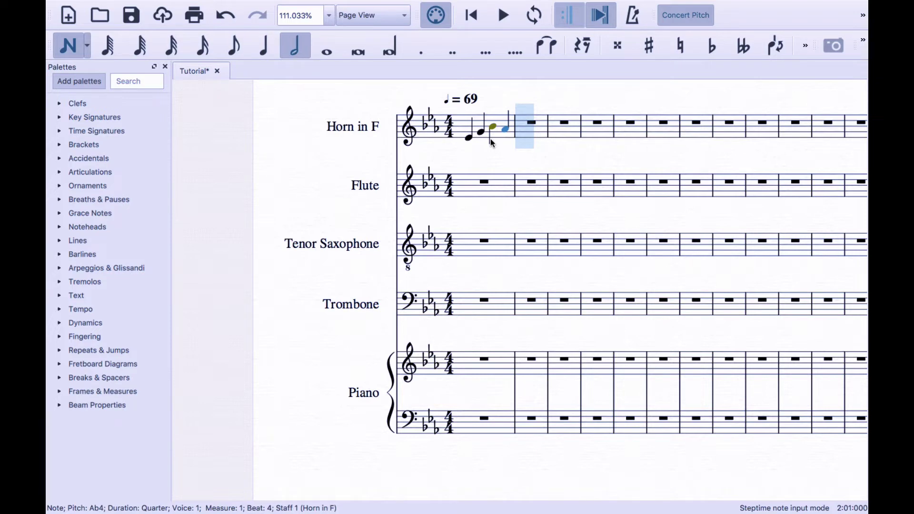
key(g)
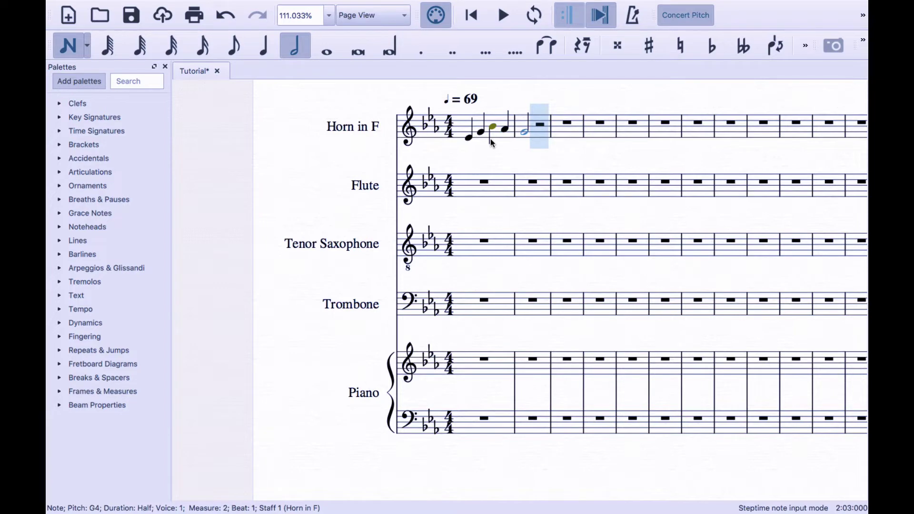
key(f)
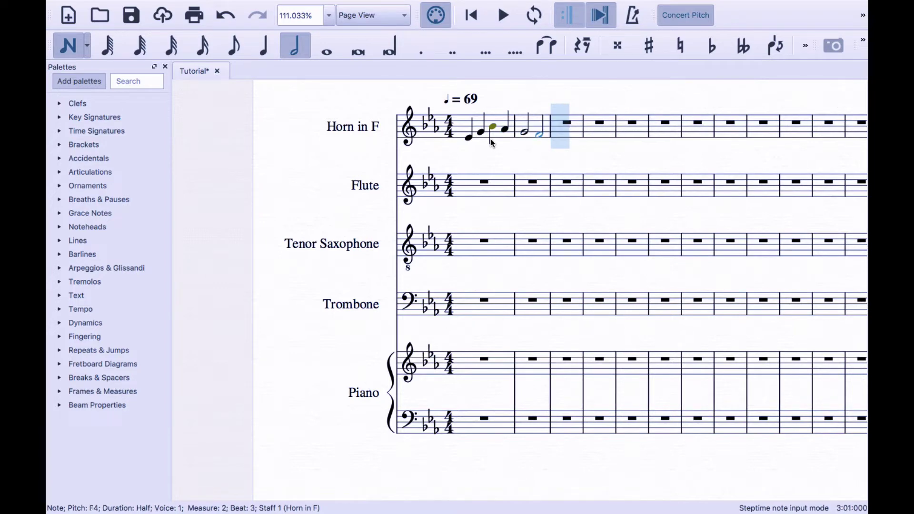
key(7)
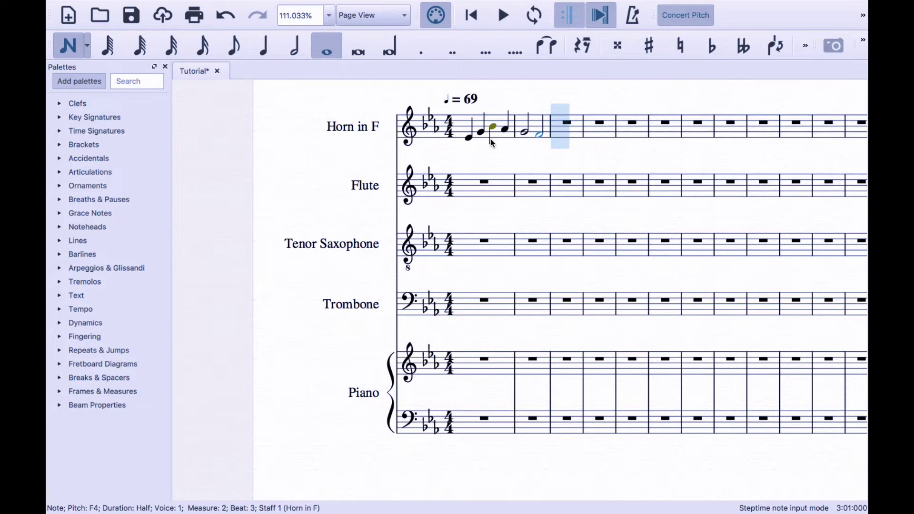
key(e)
key(Escape)
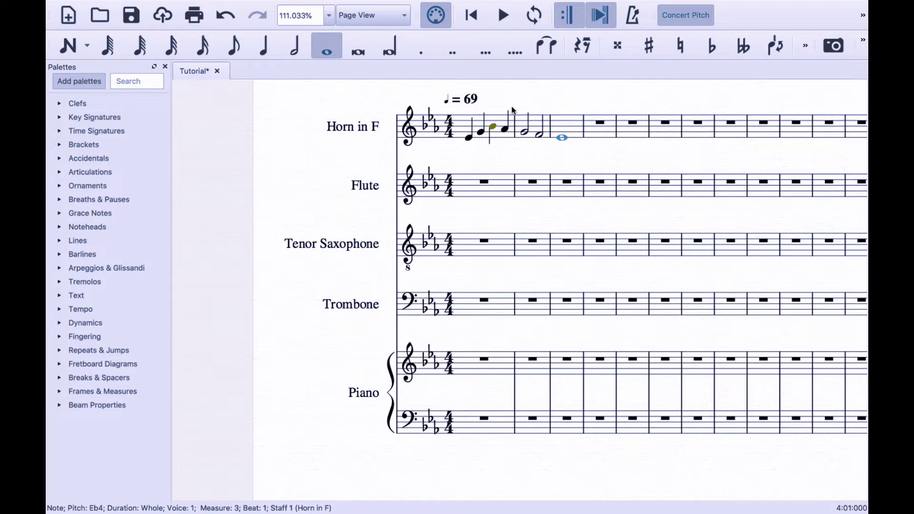
Play the Horn in F melody from the beginning of the score, stop playback and clear the selection
click(471, 17)
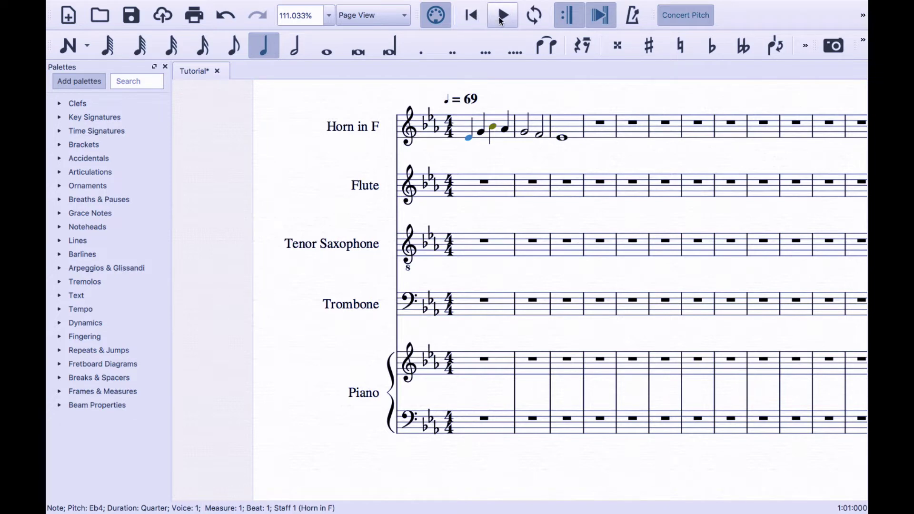
key(XF86AudioRaiseVolume)
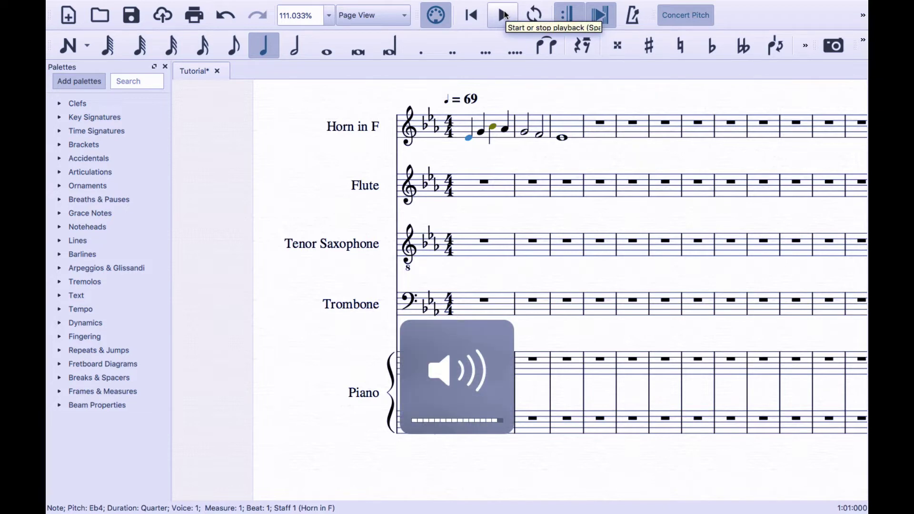
click(506, 15)
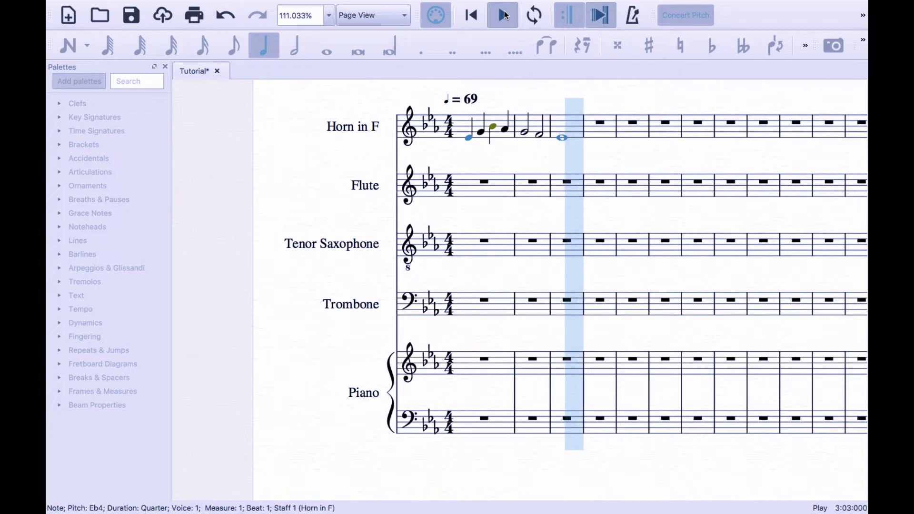
click(502, 15)
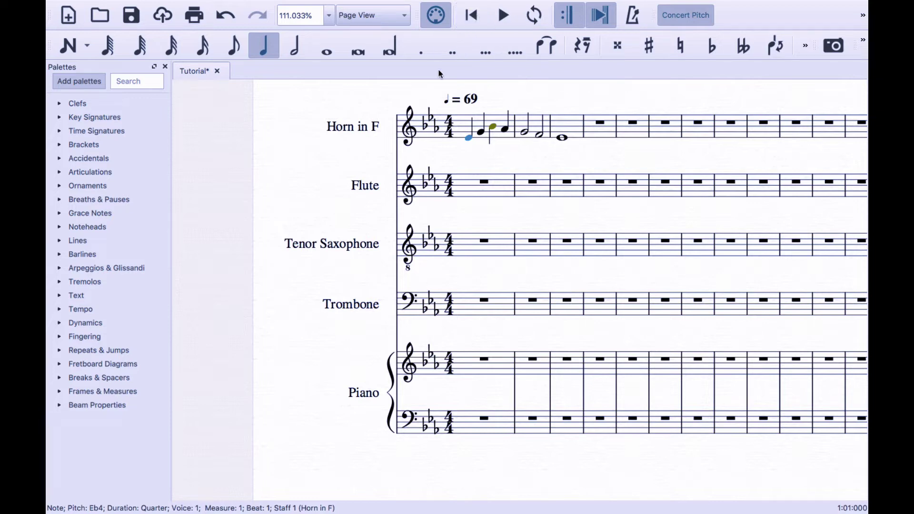
click(356, 183)
click(314, 137)
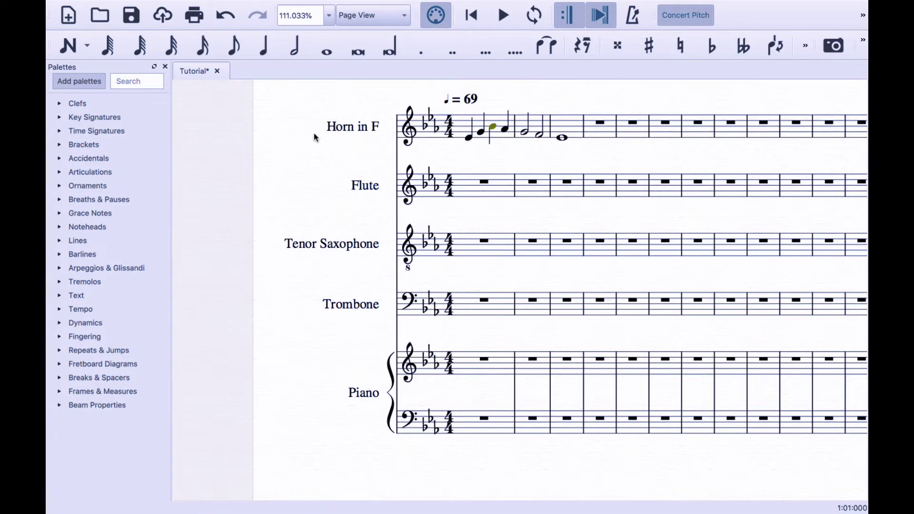
Save the score and save it again as Tutorial in the Scores folder as a MuseScore 3 File (*.mscz), replacing the existing file
key(ctrl+s)
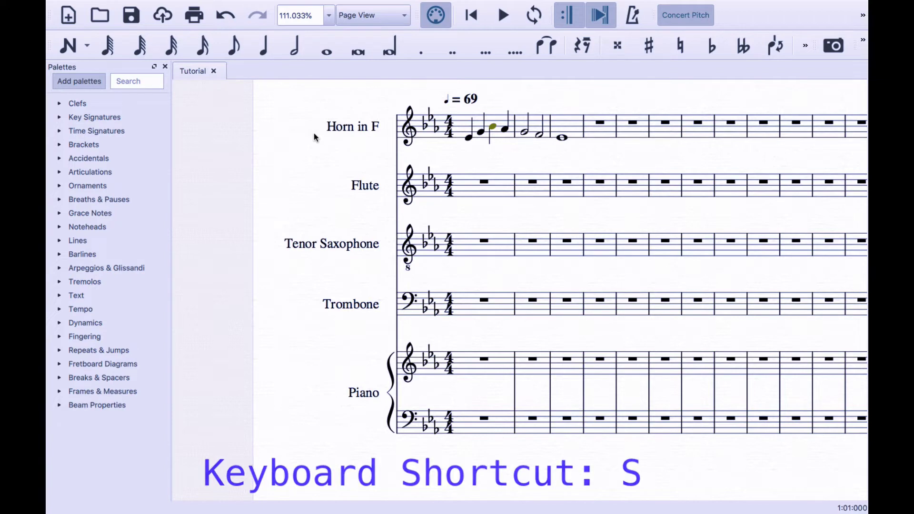
key(ctrl+shift+s)
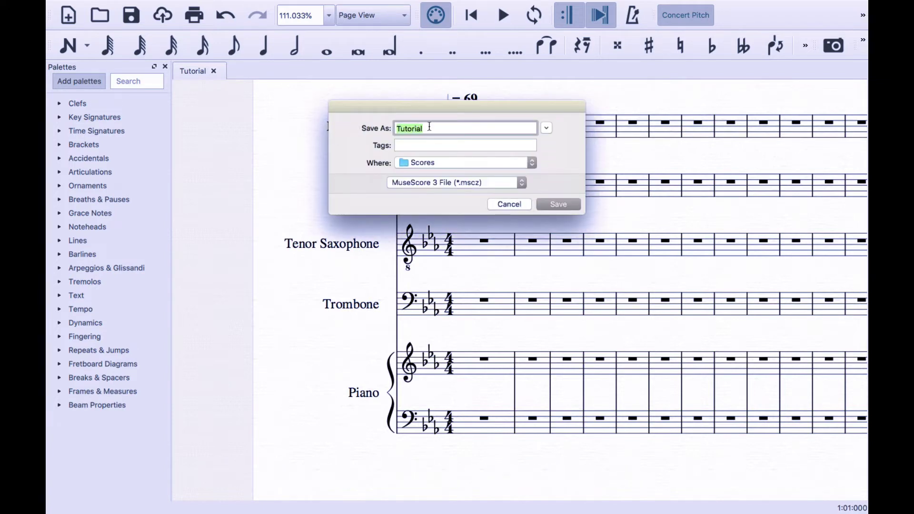
click(422, 162)
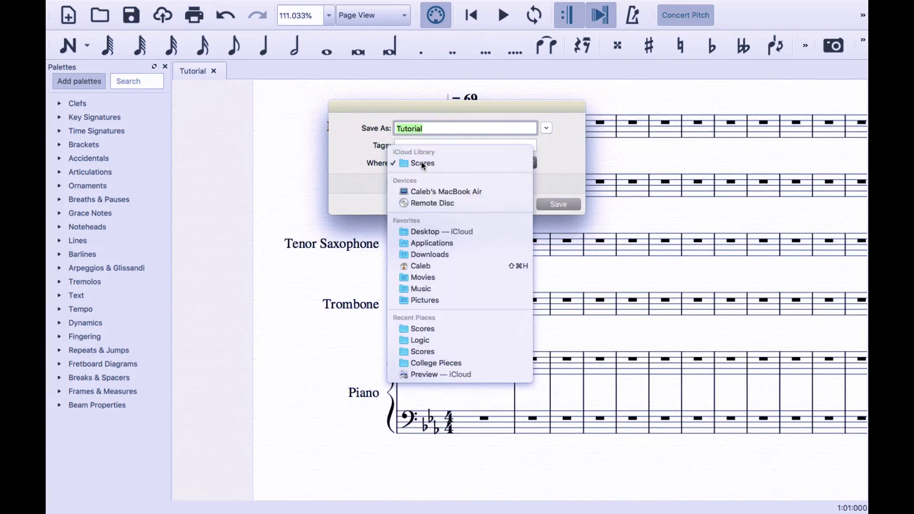
click(422, 161)
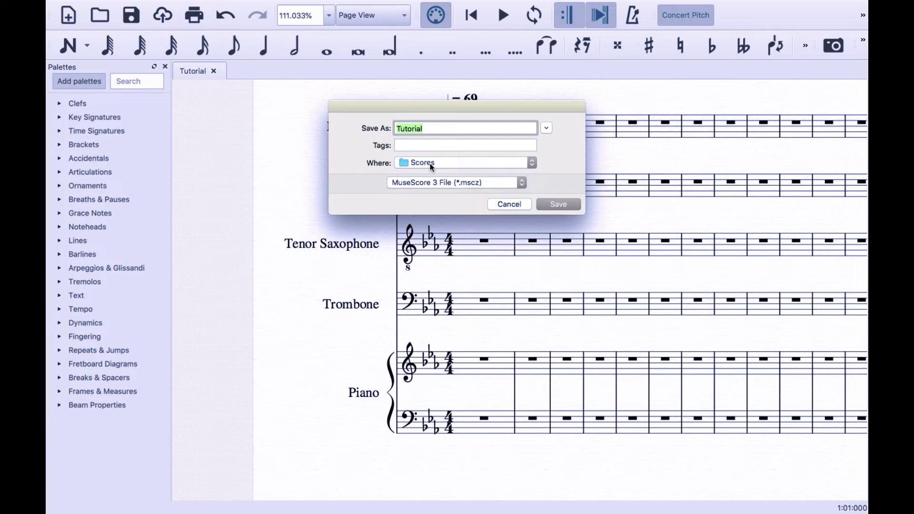
click(417, 181)
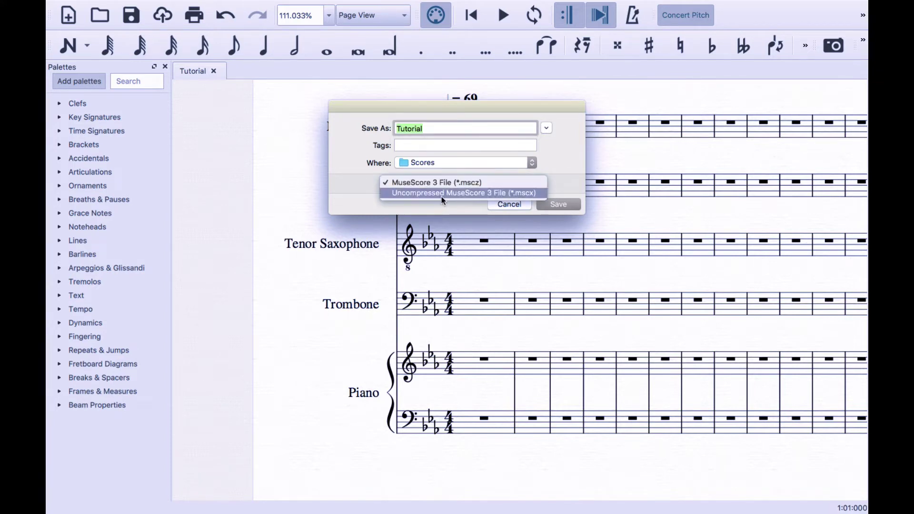
click(428, 183)
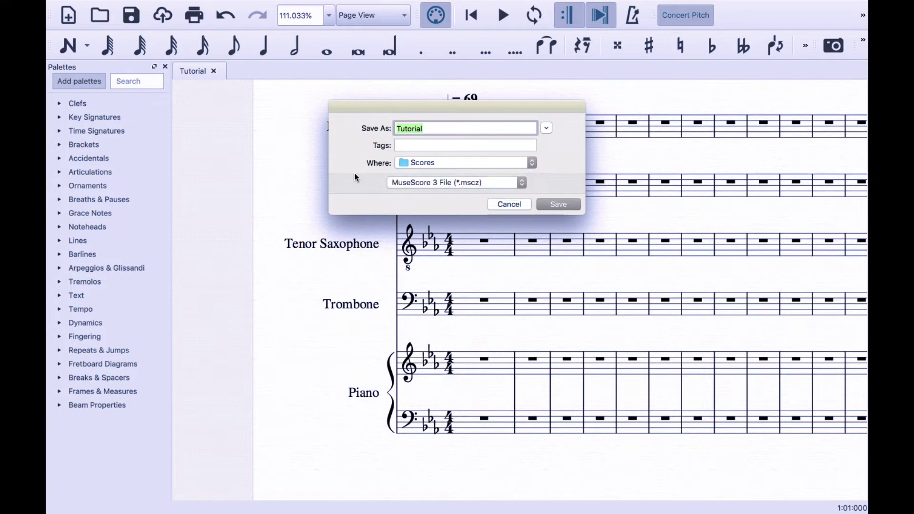
click(557, 205)
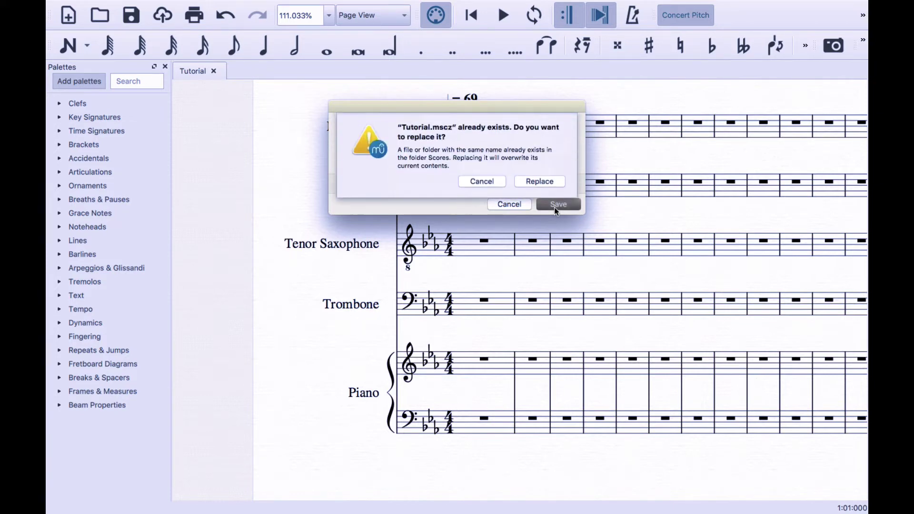
click(541, 181)
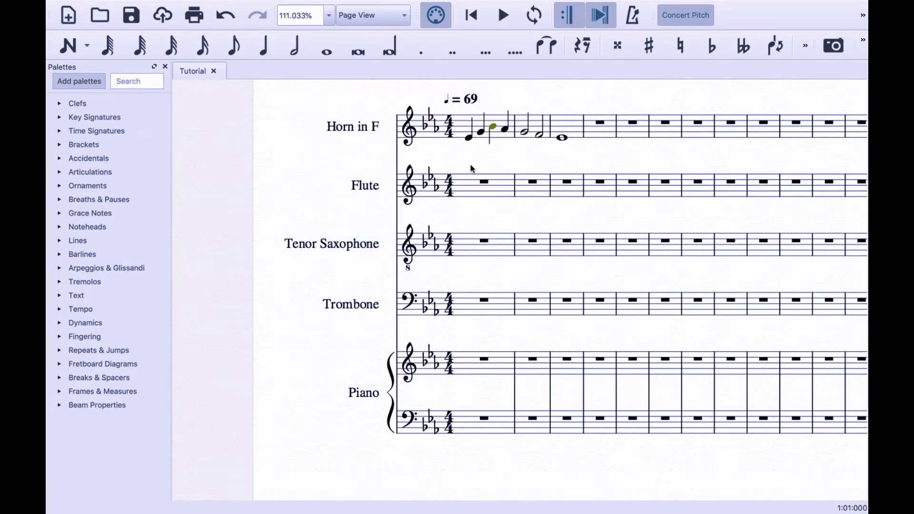
Change the Flute staff's clef at measure 1 to Treble clef 8va alta
key(ctrl+minus)
scroll(472, 168, down, 2)
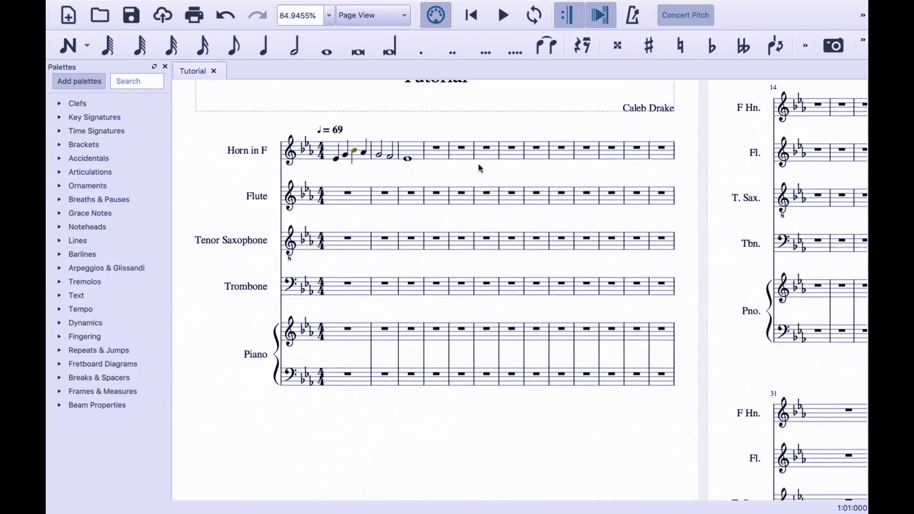
scroll(333, 195, up, 3)
scroll(332, 197, down, 1)
scroll(332, 197, down, 2)
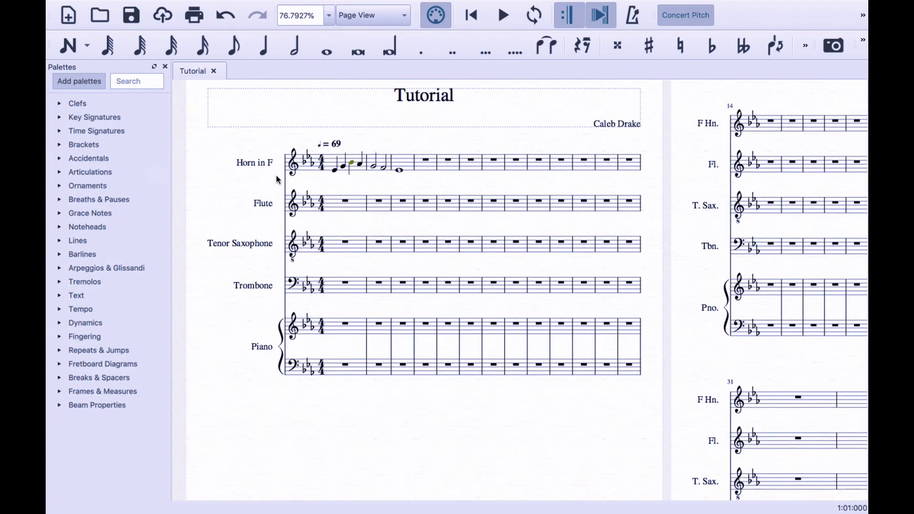
scroll(318, 179, up, 3)
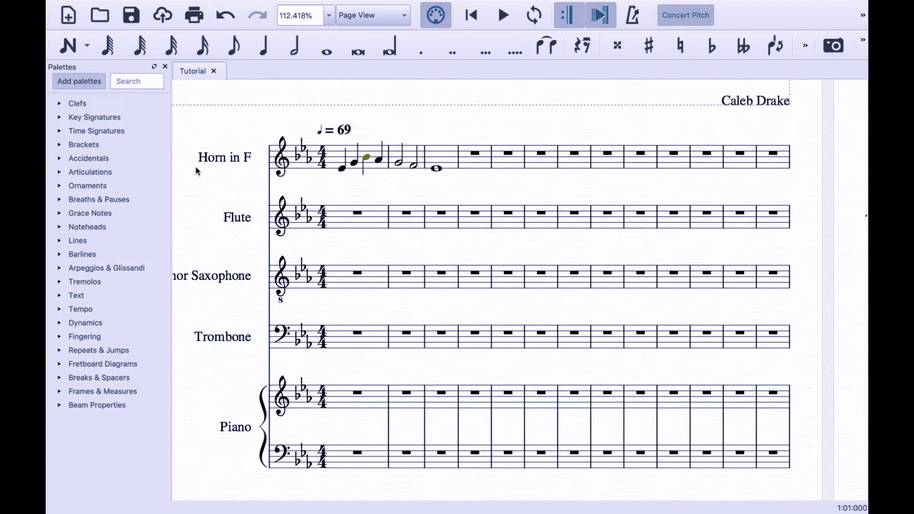
click(56, 104)
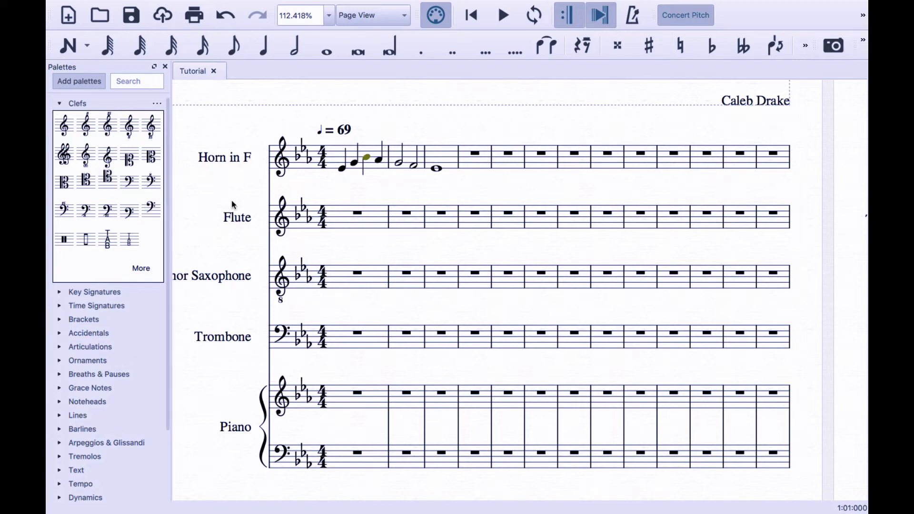
click(275, 218)
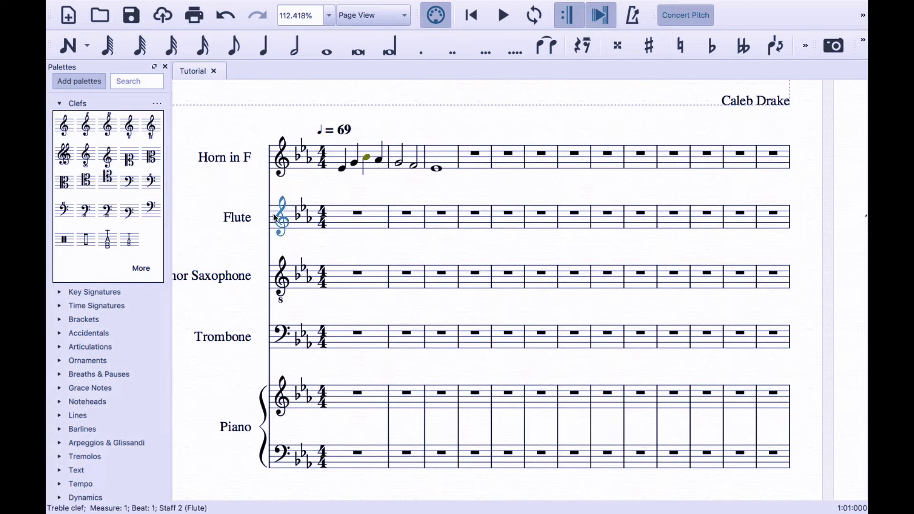
click(347, 222)
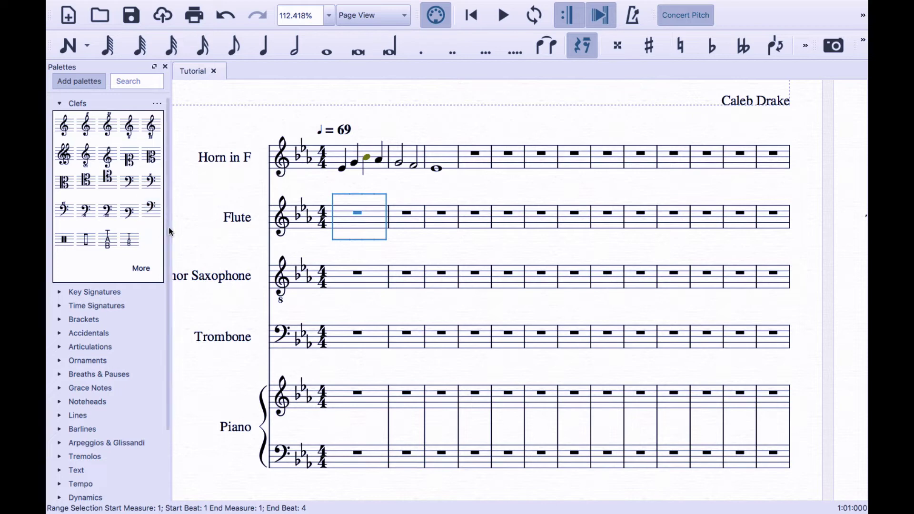
drag(168, 227, 170, 228)
drag(243, 237, 174, 215)
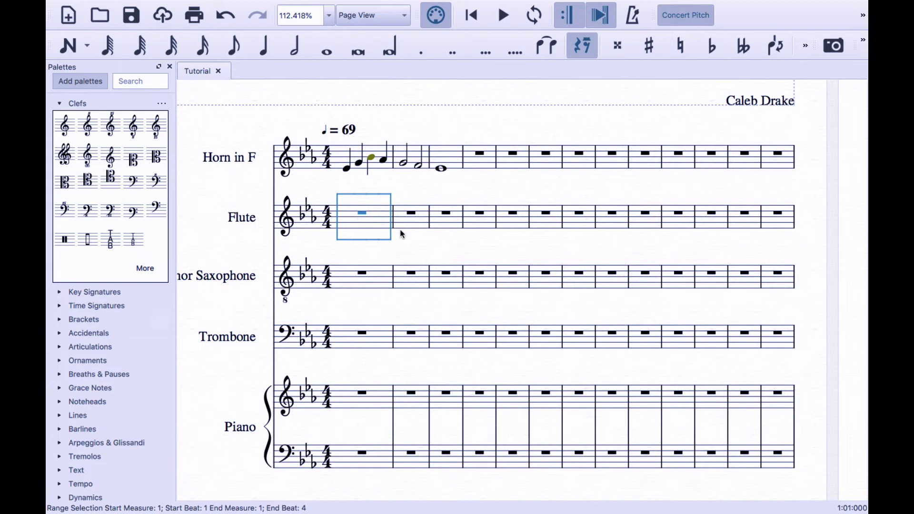
click(87, 125)
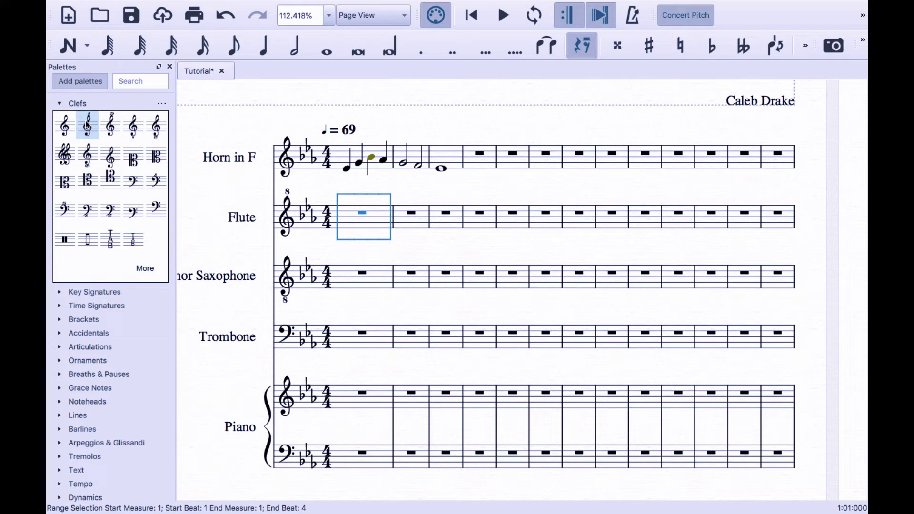
click(286, 203)
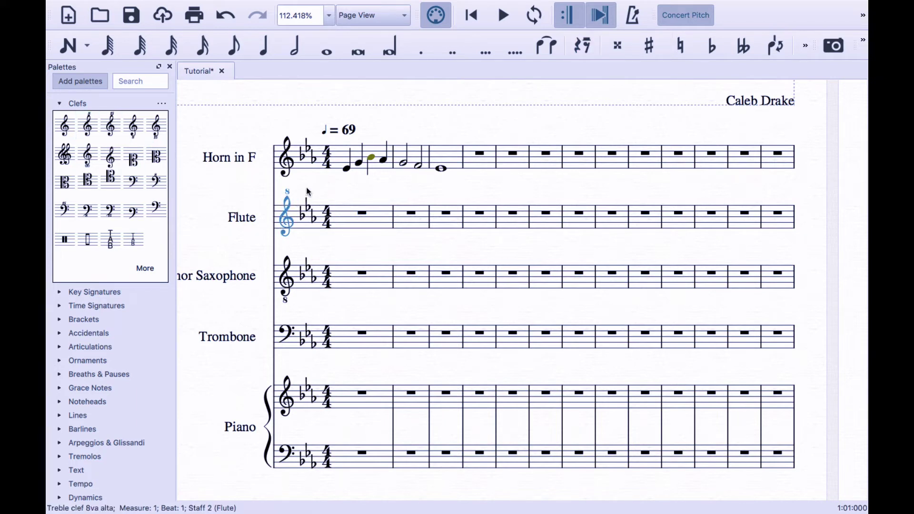
key(Escape)
Fill Flute measure 1 with quarter notes E♭5, G5, B♭5 and A♭5
scroll(373, 224, up, 3)
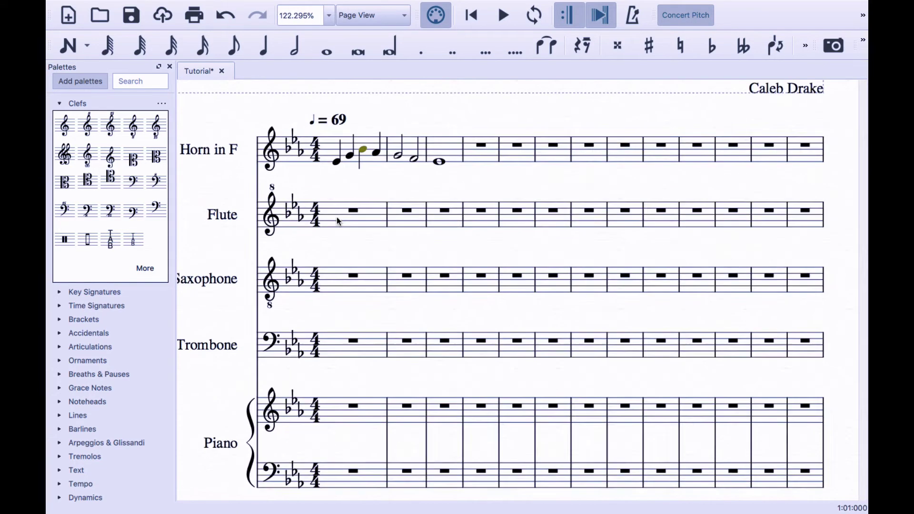
scroll(337, 220, down, 2)
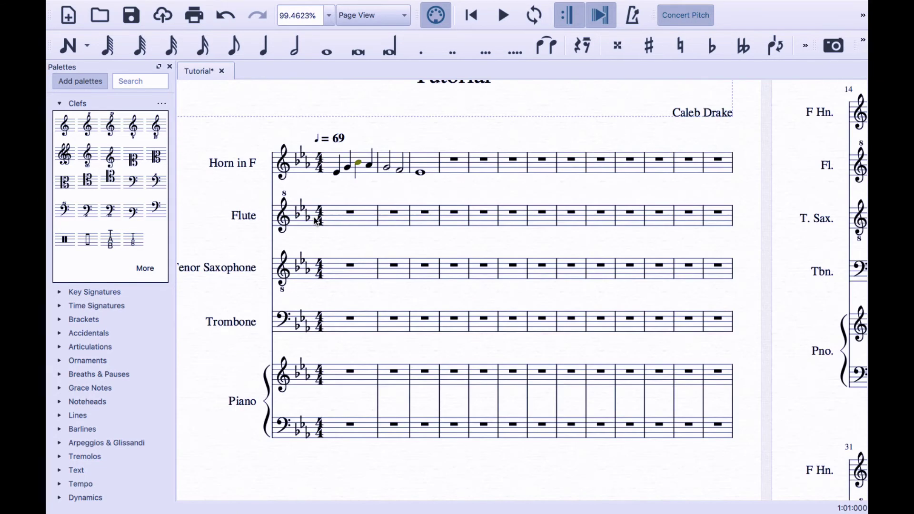
click(352, 213)
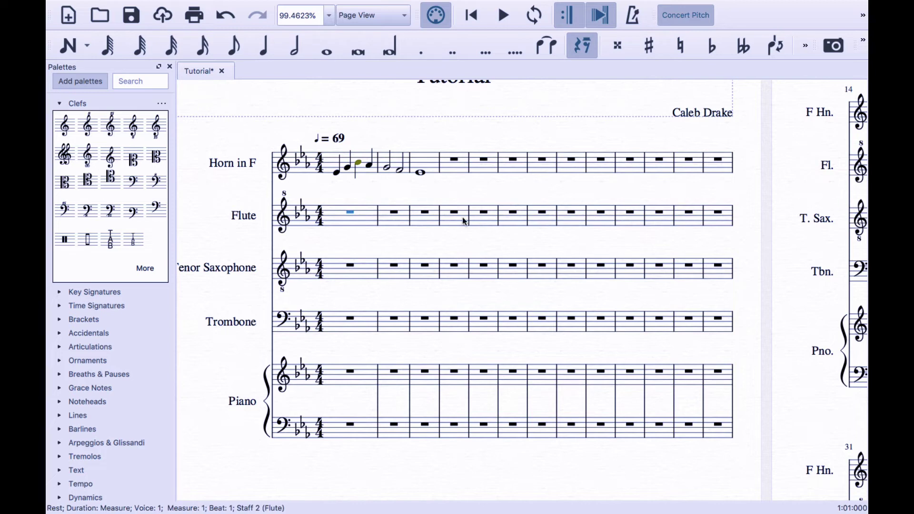
key(n)
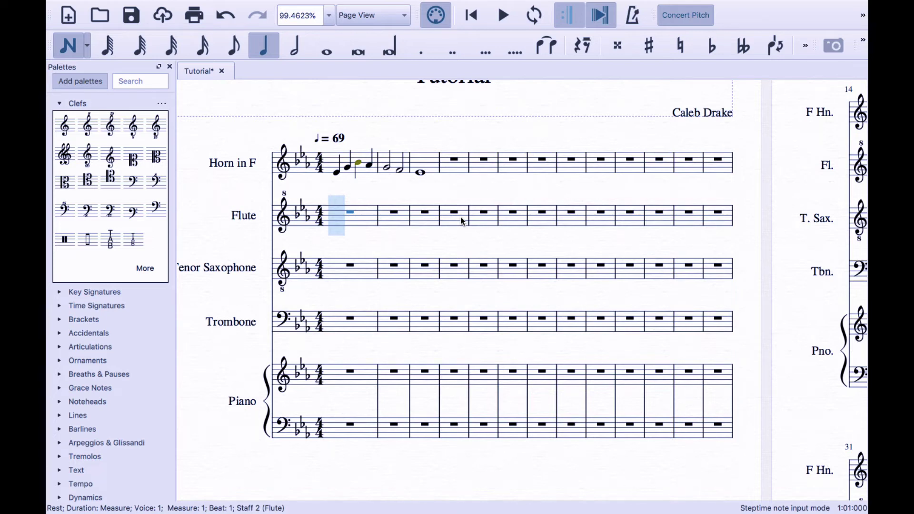
key(e)
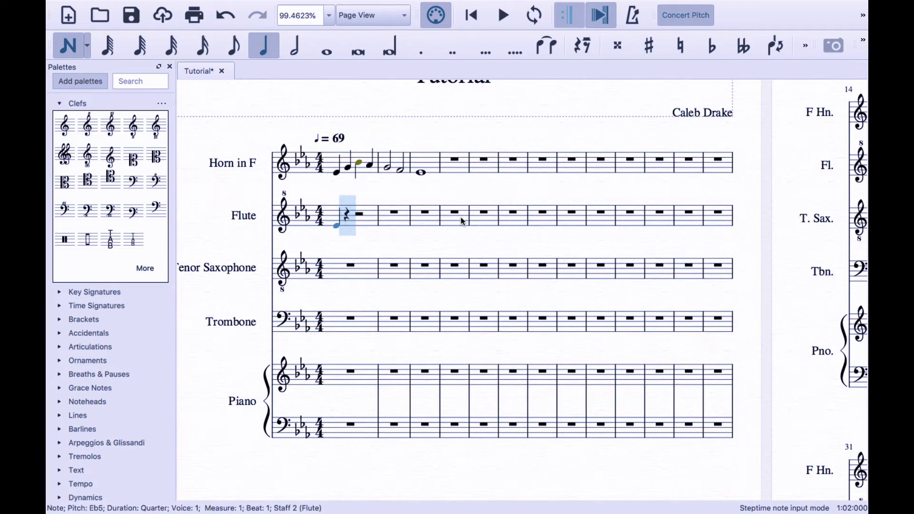
key(g)
key(b)
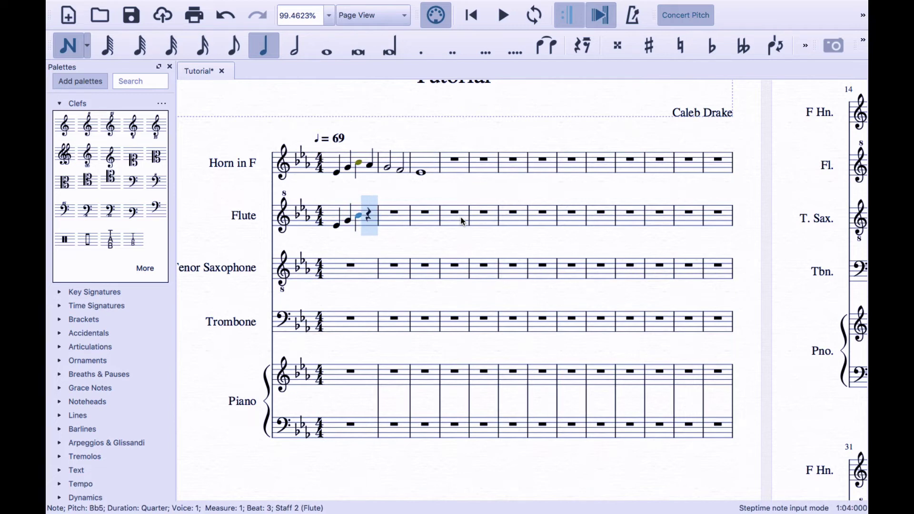
key(a)
Enter half notes G5 and F5 in Flute measure 2 and a whole note E♭5 in measure 3
key(6)
key(a)
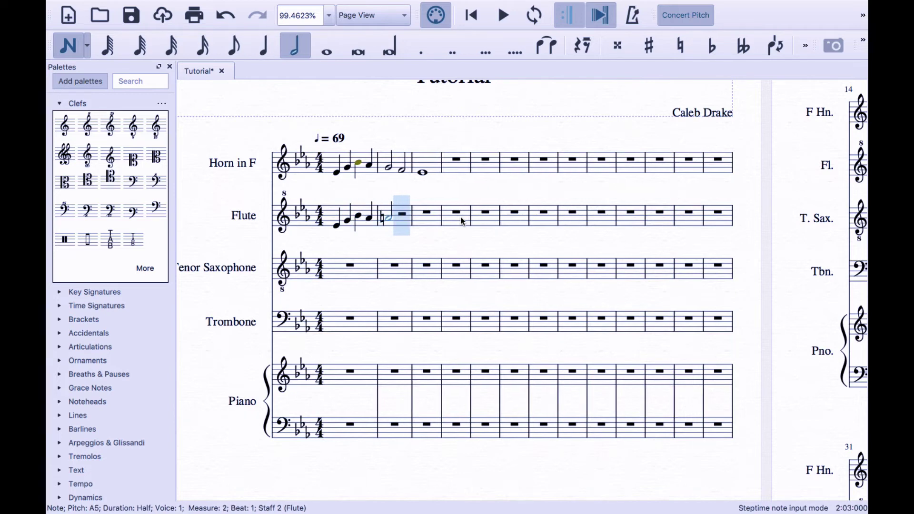
key(ctrl+z)
key(g)
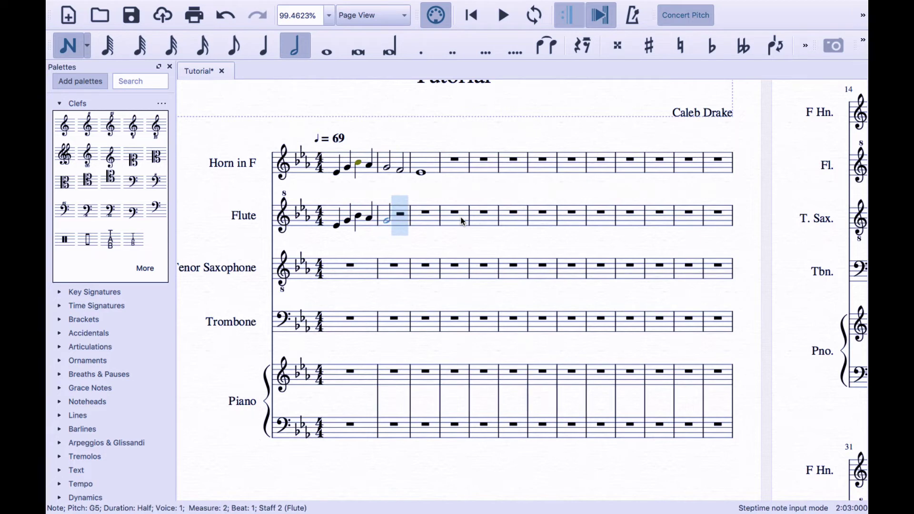
key(f)
key(7)
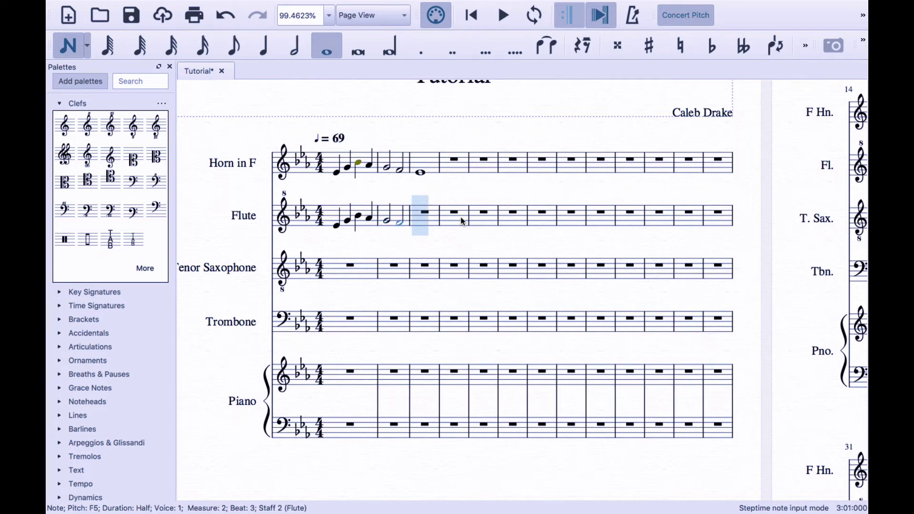
key(e)
key(Up)
key(Down)
key(Escape)
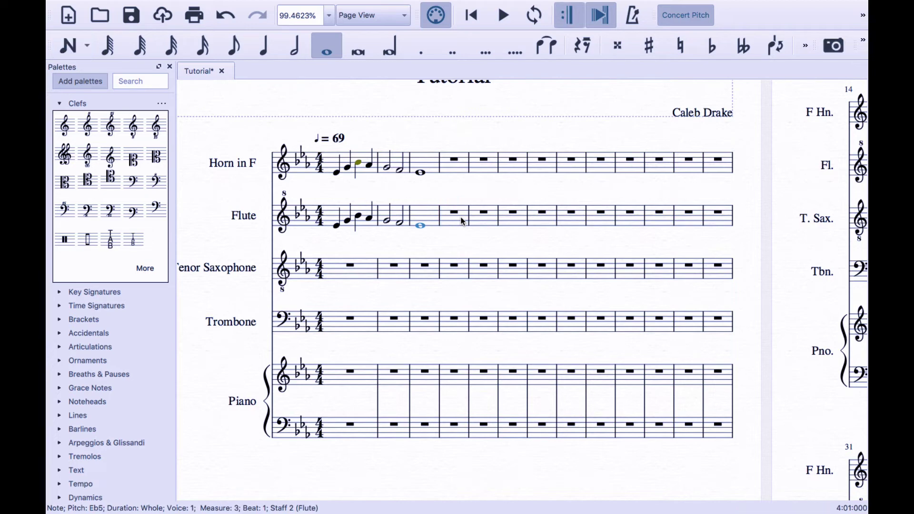
key(Escape)
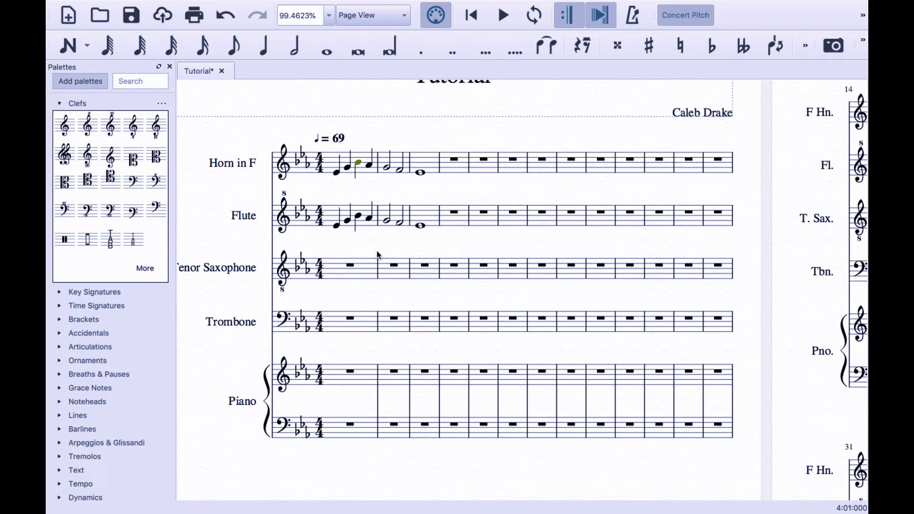
Select the first Flute note in measure 1 to check its pitch, and clear the selection
click(336, 225)
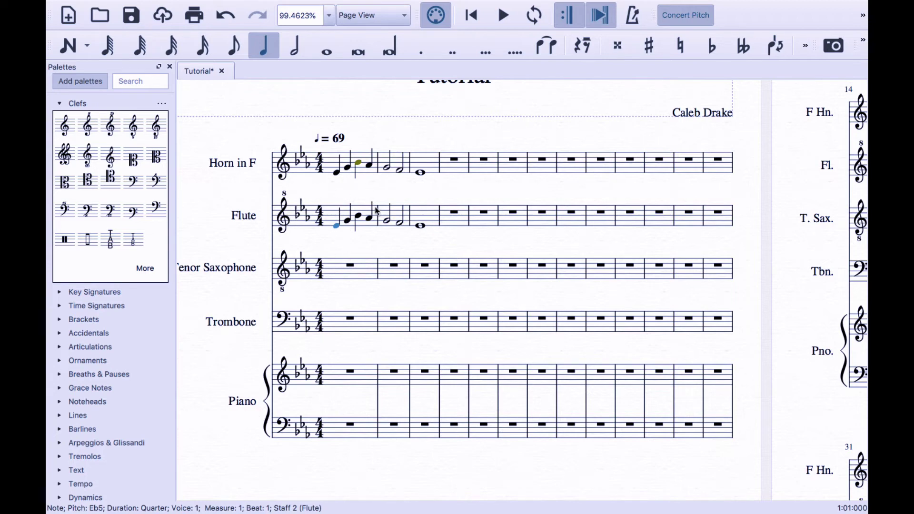
click(334, 198)
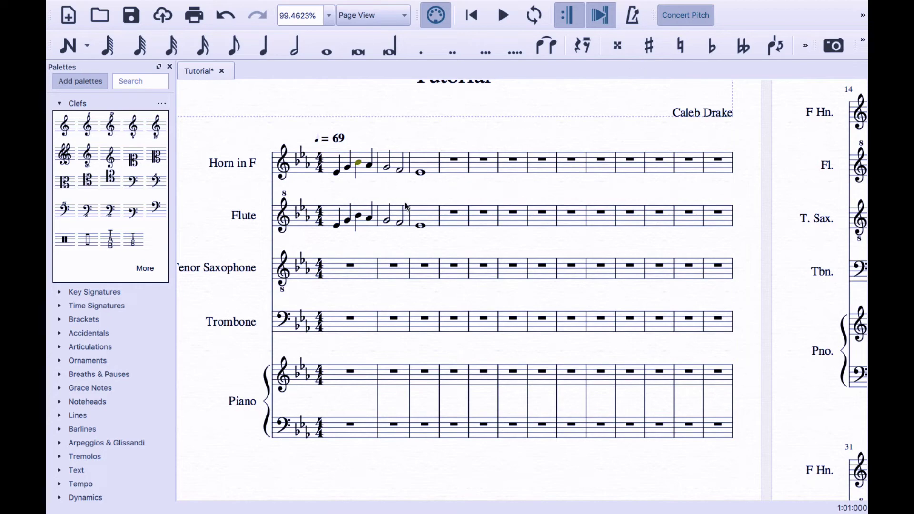
Play the score back from the first Horn in F note in measure 1, stop playback and clear the selection
scroll(406, 201, up, 2)
click(324, 167)
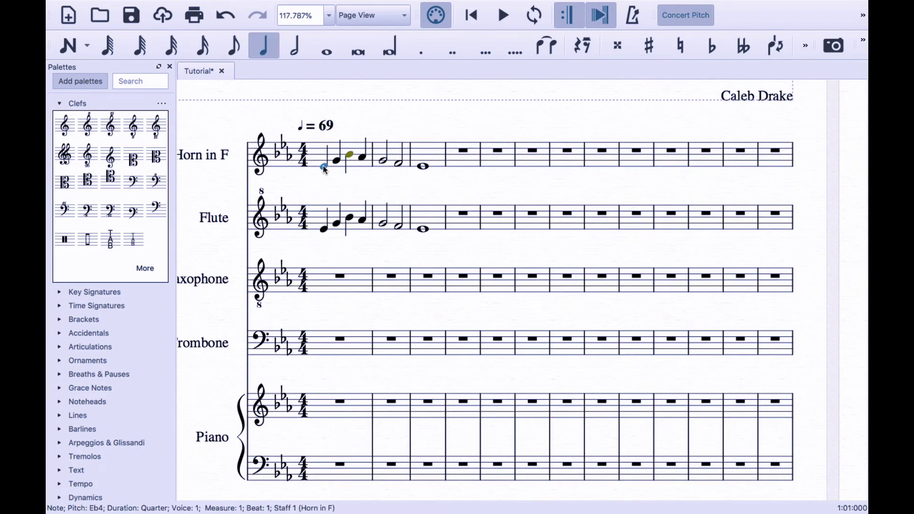
key(space)
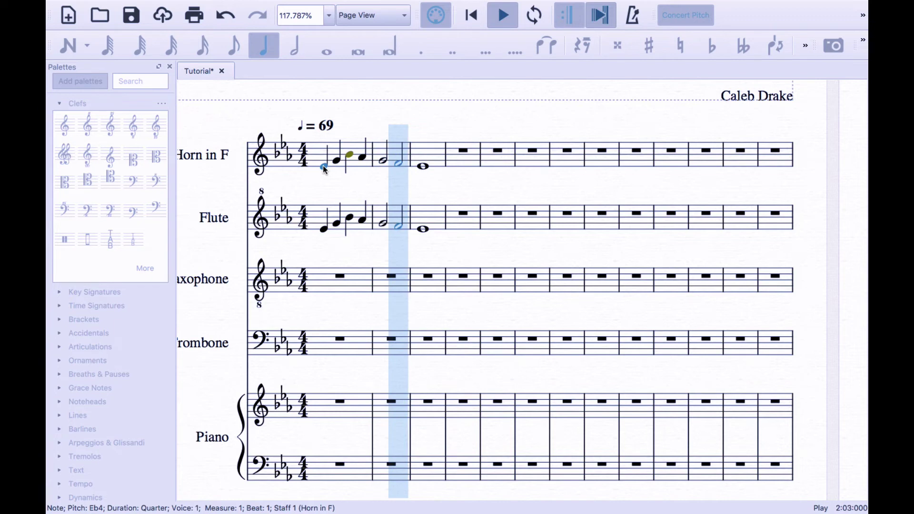
key(space)
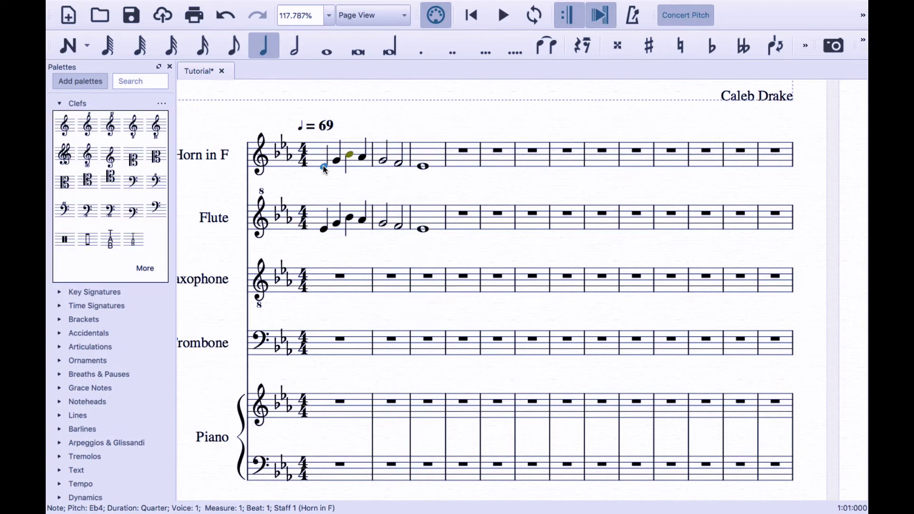
key(Escape)
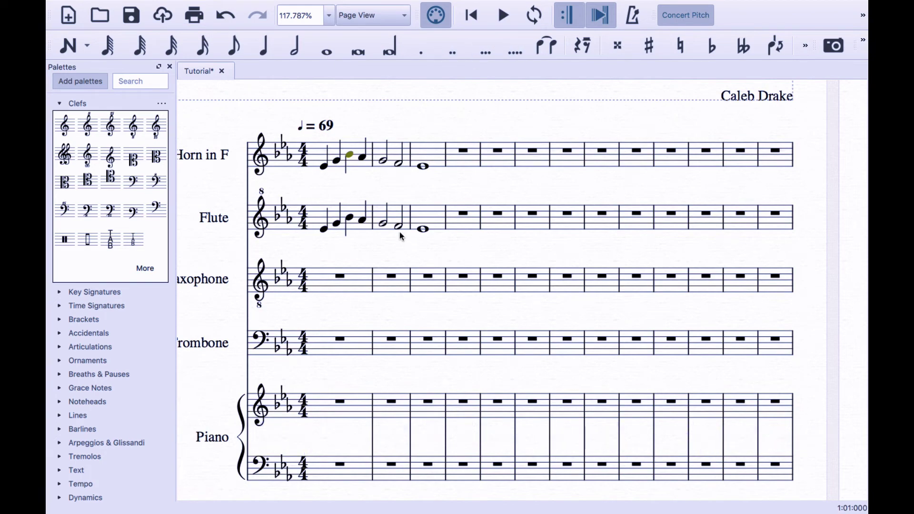
Examine the Tenor Saxophone staff's octave-down treble clef and compare it with the other instruments' clefs
scroll(353, 181, down, 2)
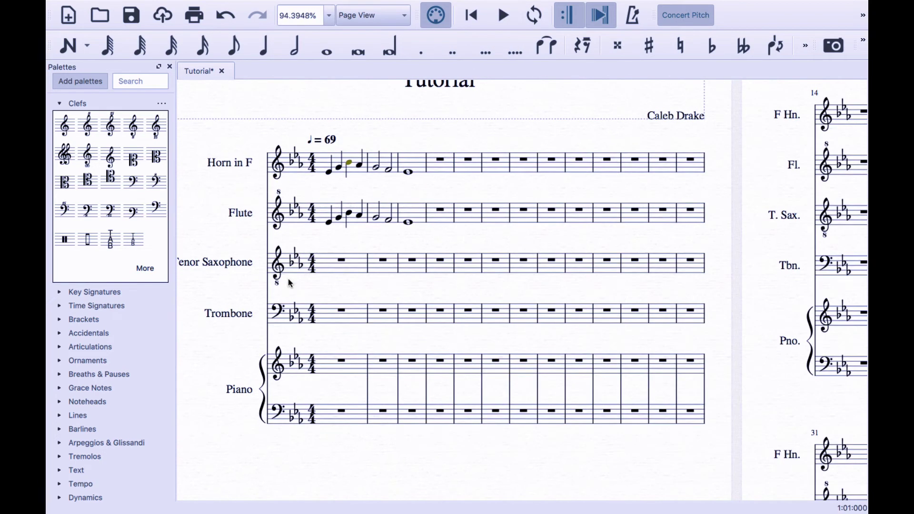
scroll(288, 278, left, 3)
scroll(288, 279, up, 4)
scroll(430, 263, down, 1)
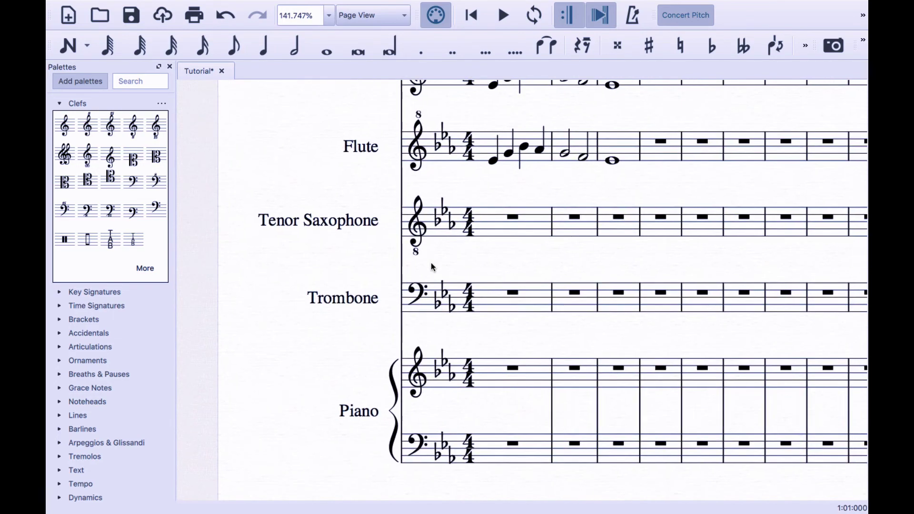
scroll(430, 263, up, 2)
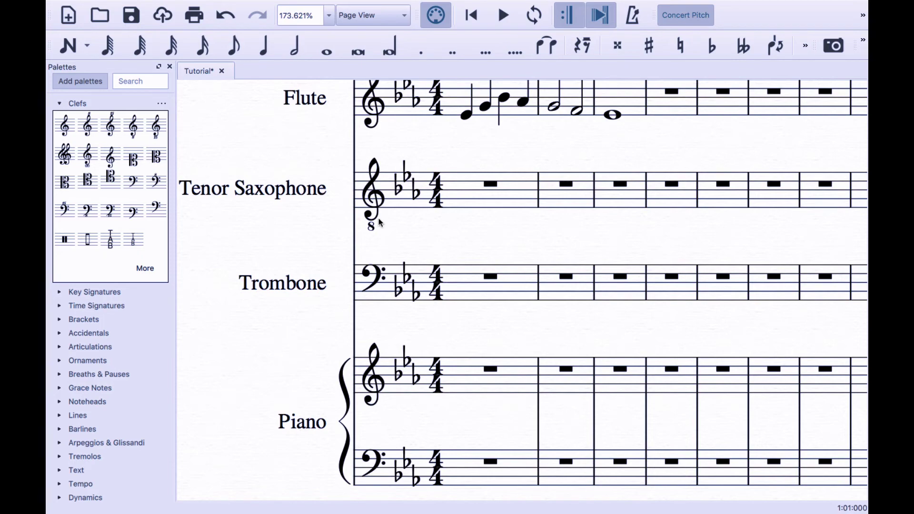
scroll(247, 213, down, 8)
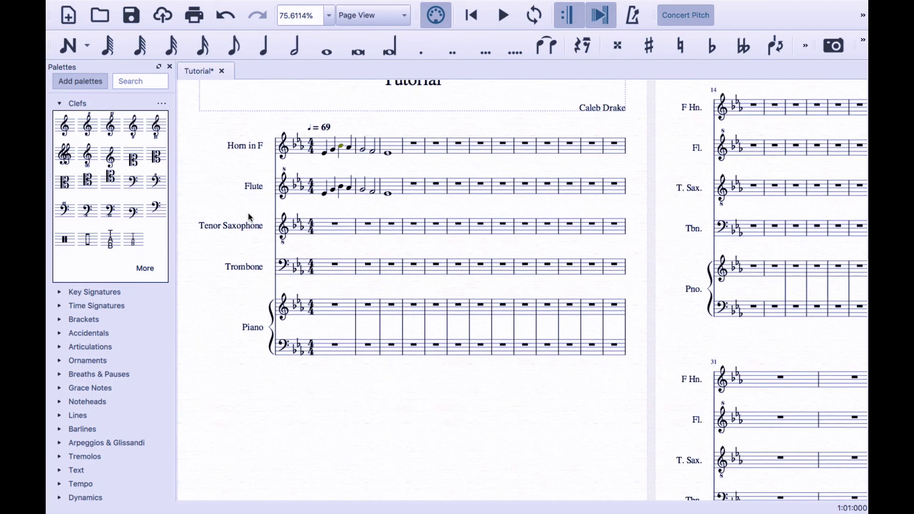
scroll(247, 212, up, 2)
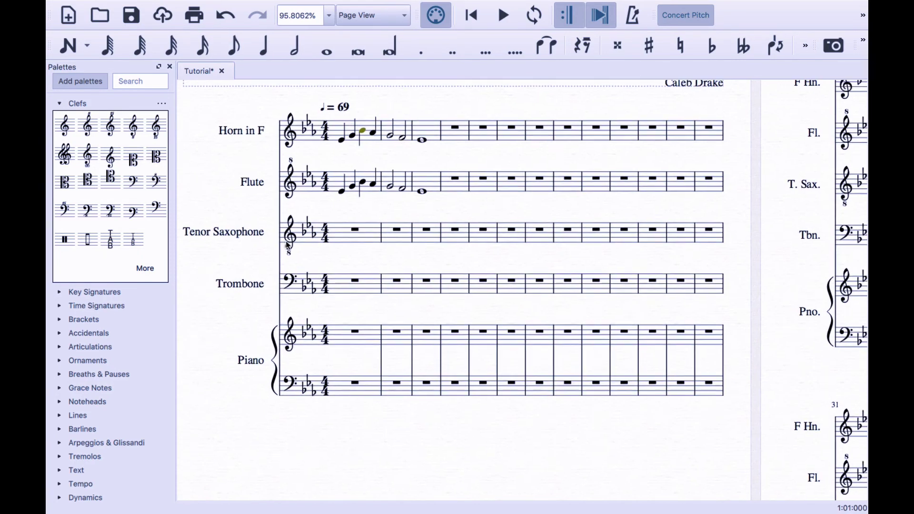
Add a bass clef at measure 3 of the upper Piano staff
click(60, 105)
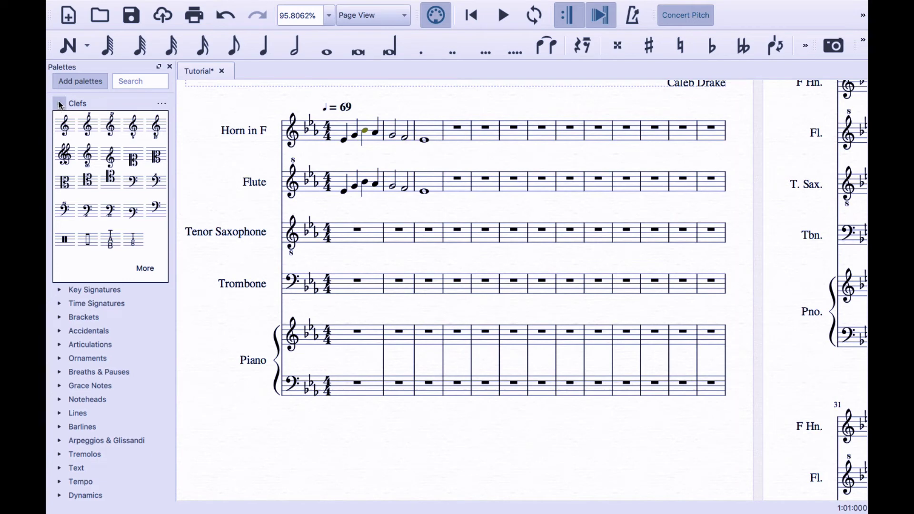
click(59, 104)
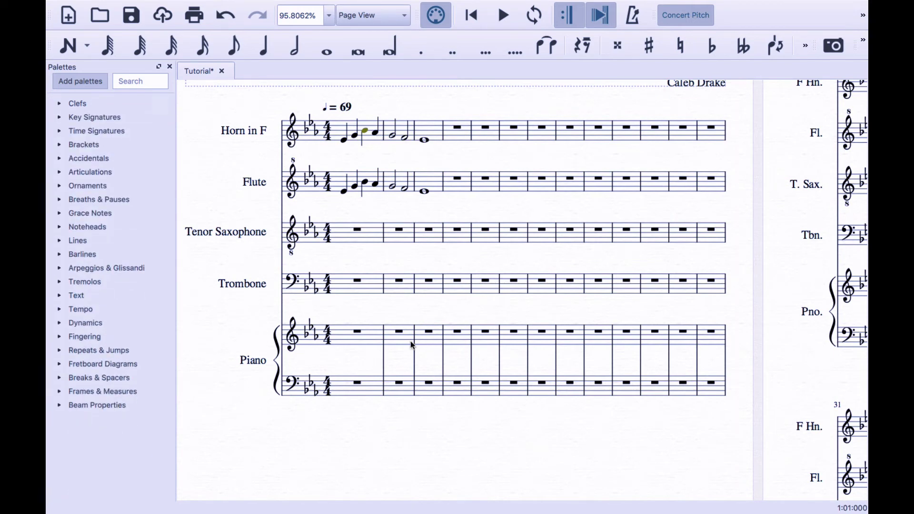
click(428, 339)
click(59, 104)
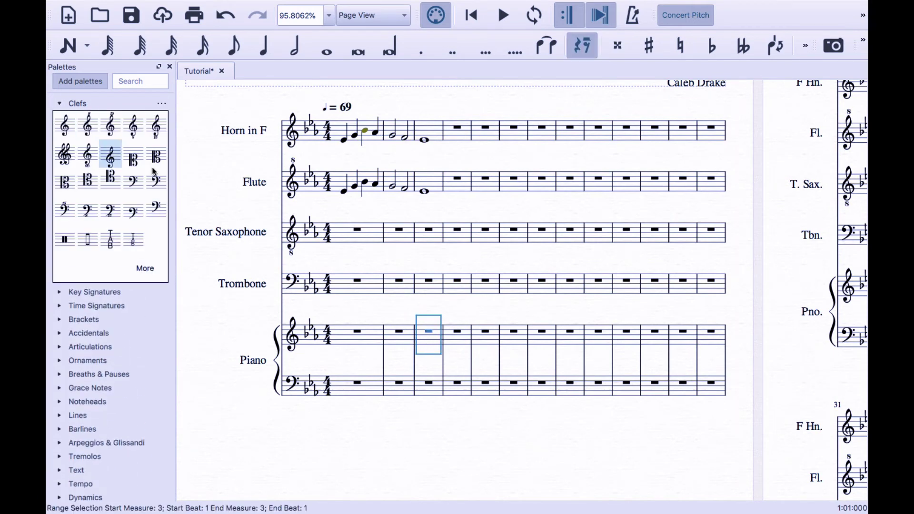
click(133, 181)
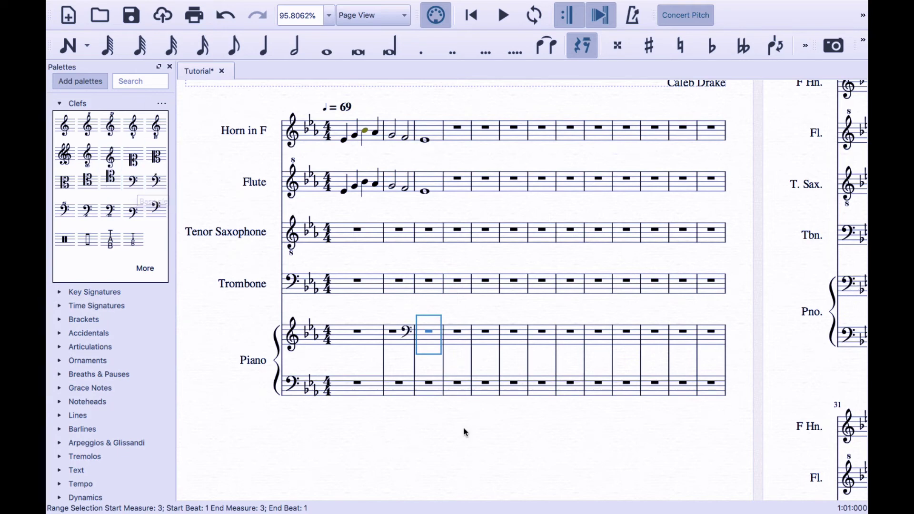
Delete the bass clef at measure 3 of the upper Piano staff and collapse the Clefs palette
click(406, 332)
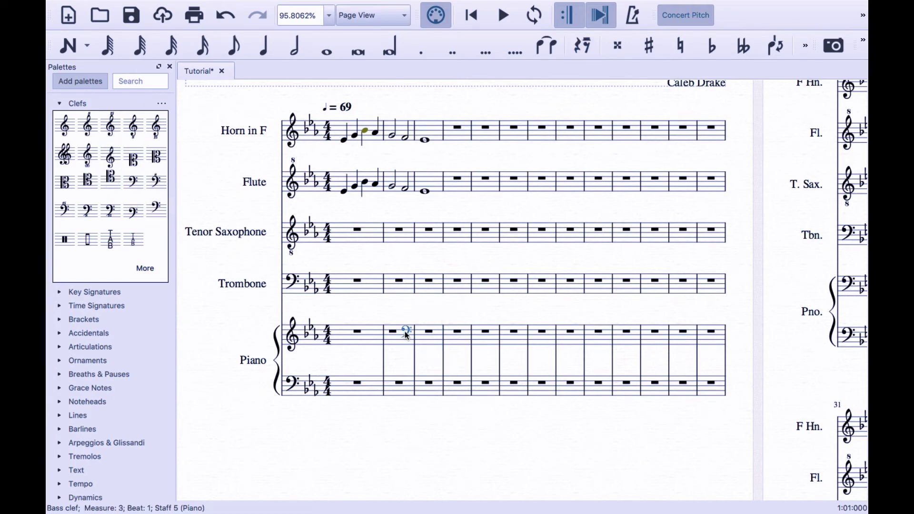
key(Delete)
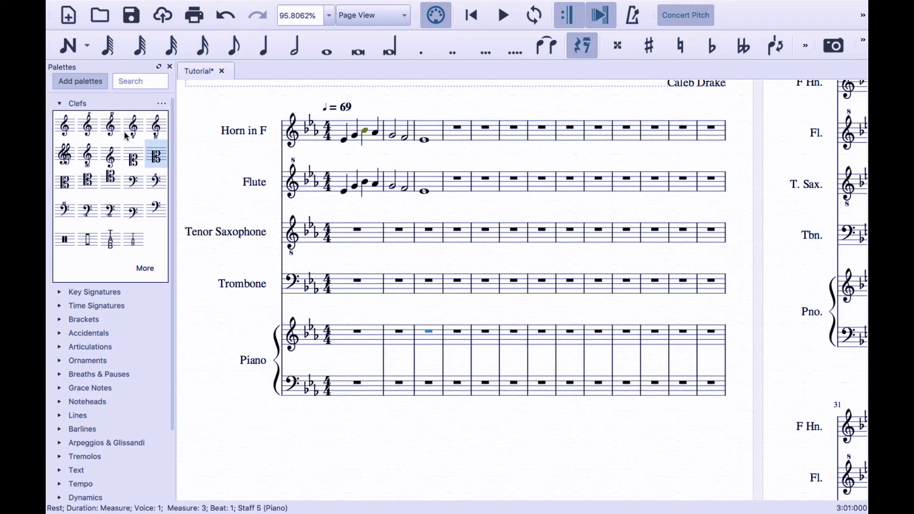
click(59, 104)
Apply the C♭ major key signature to all staves at measure 3, and undo it
click(60, 118)
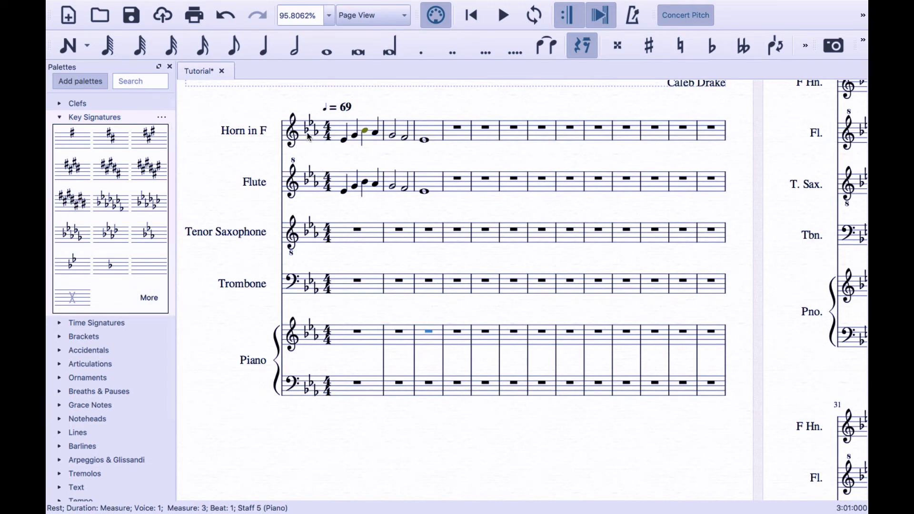
click(430, 128)
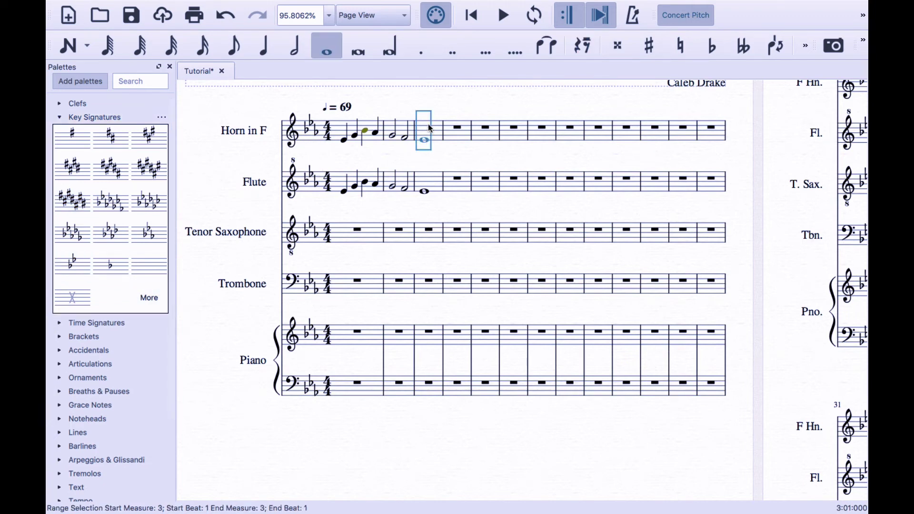
click(106, 213)
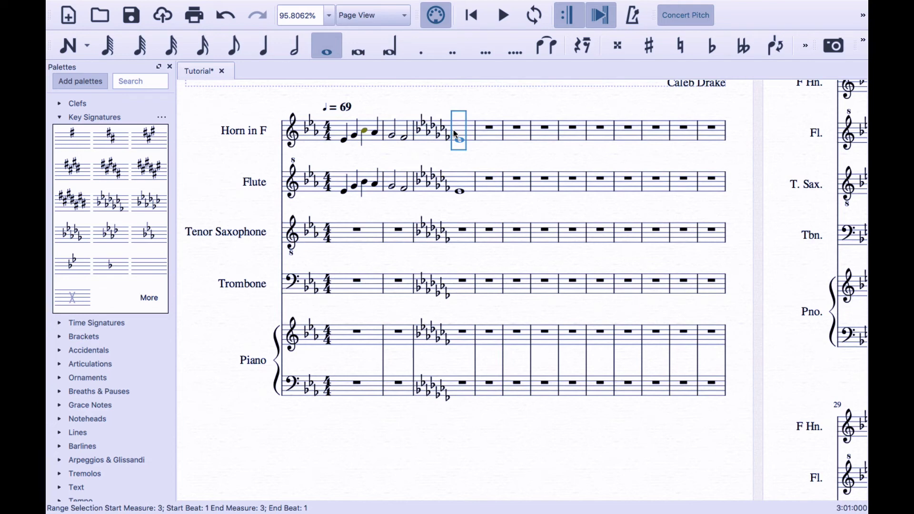
key(ctrl+z)
Apply the C♭ major key signature at measure 4, undo it, and collapse the Key Signatures palette
key(0)
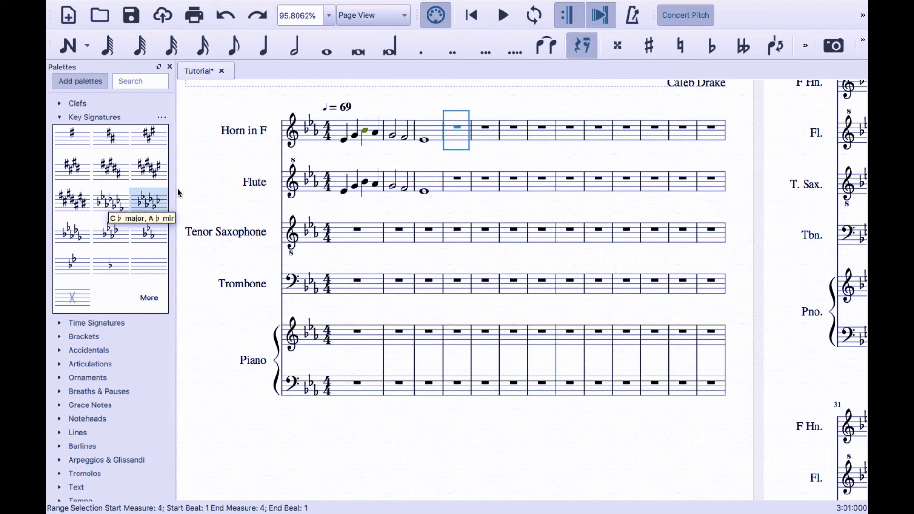
click(119, 205)
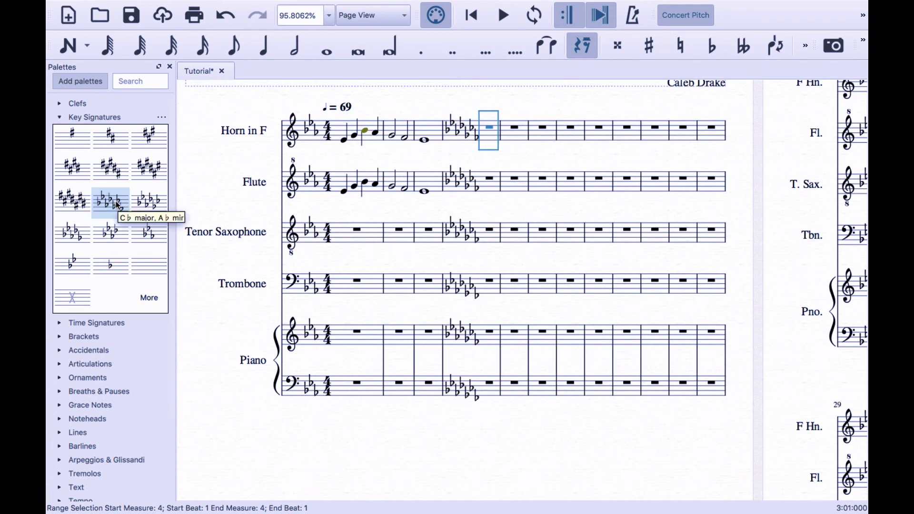
key(super+z)
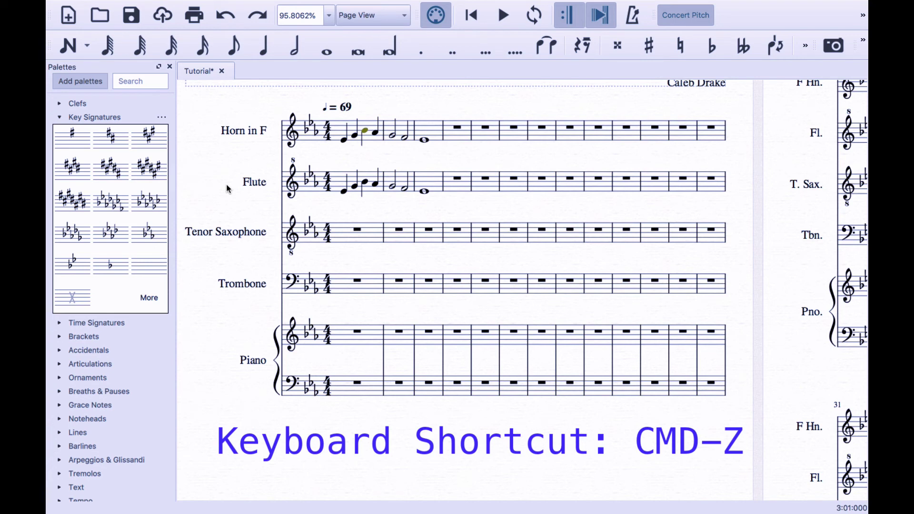
click(59, 118)
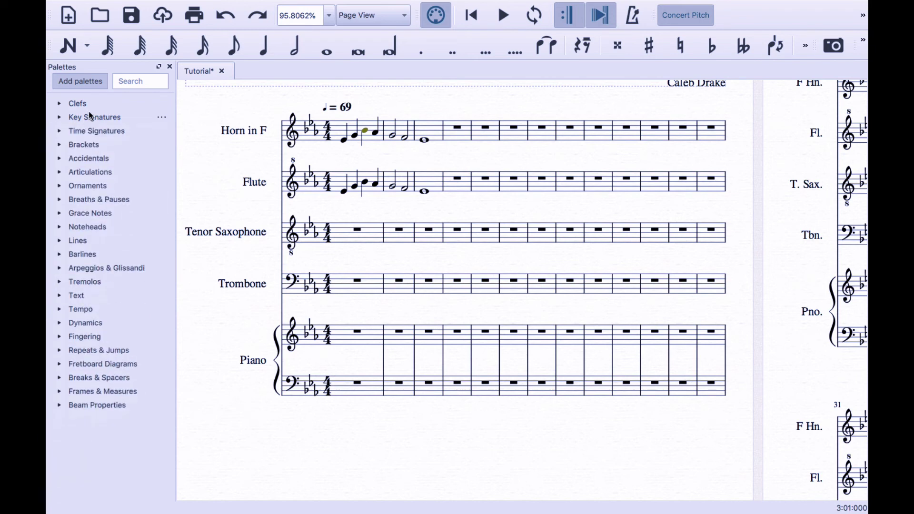
Insert a 3/8 time signature on all staves at measure 4
click(59, 132)
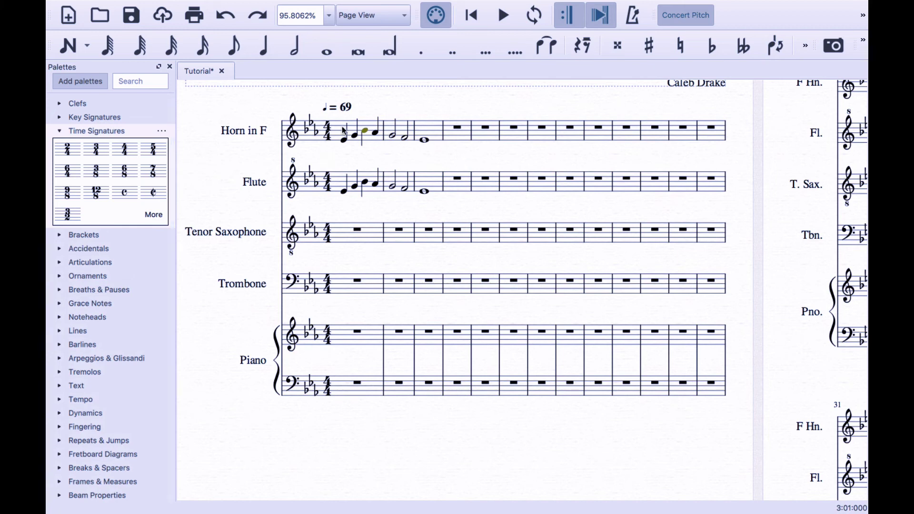
click(328, 131)
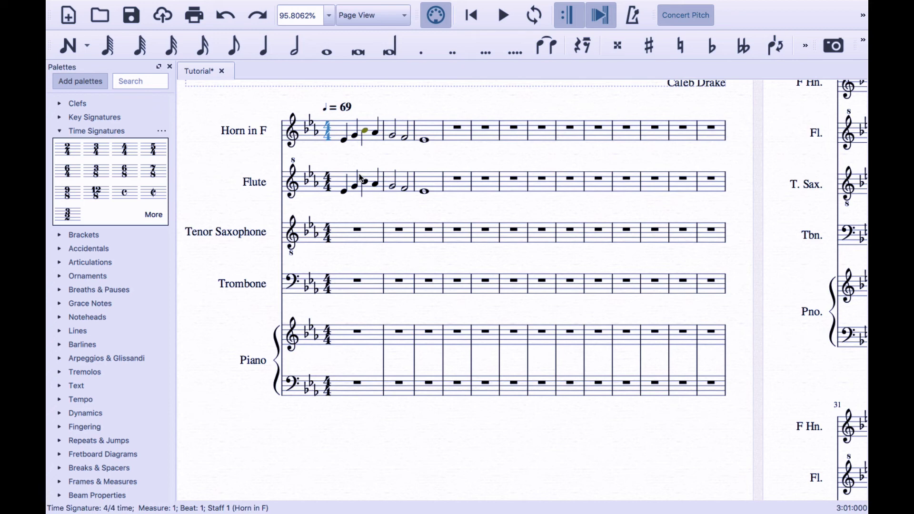
click(343, 140)
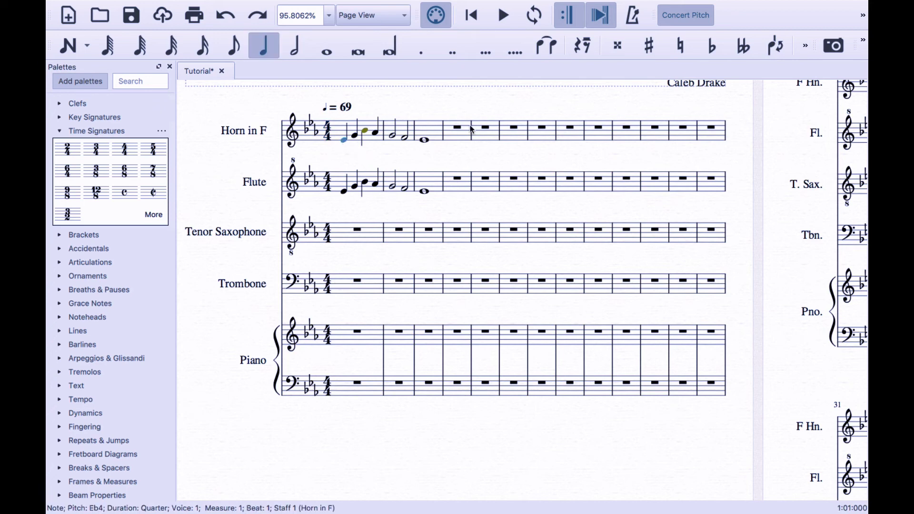
click(451, 137)
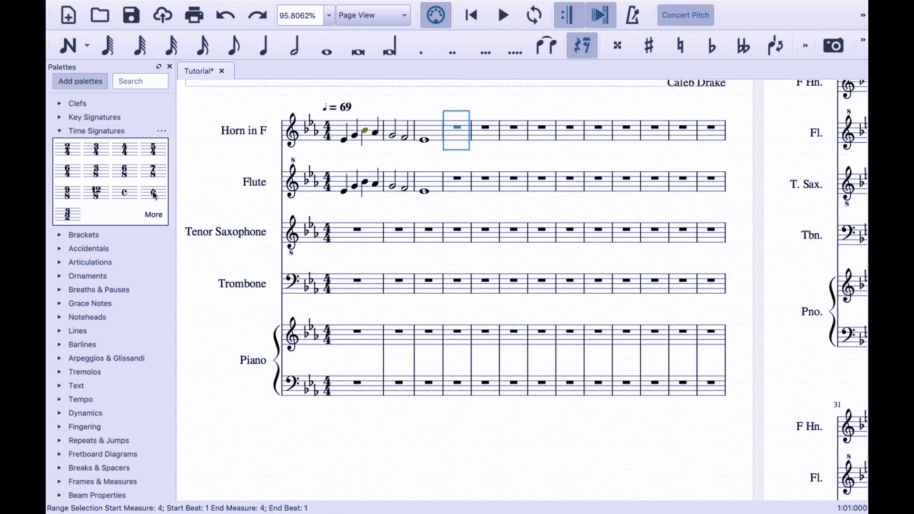
click(90, 178)
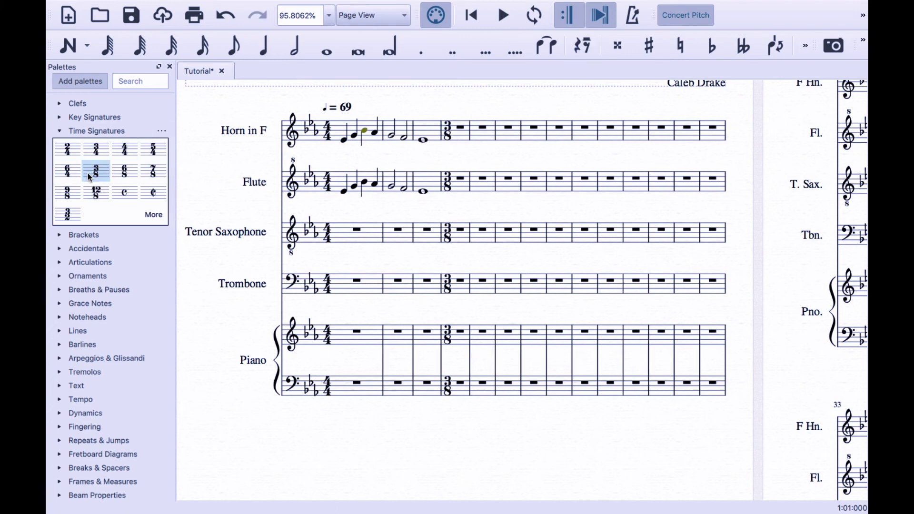
Split the Horn in F rest in measure 4 into three eighth rests and clear the selection
click(458, 133)
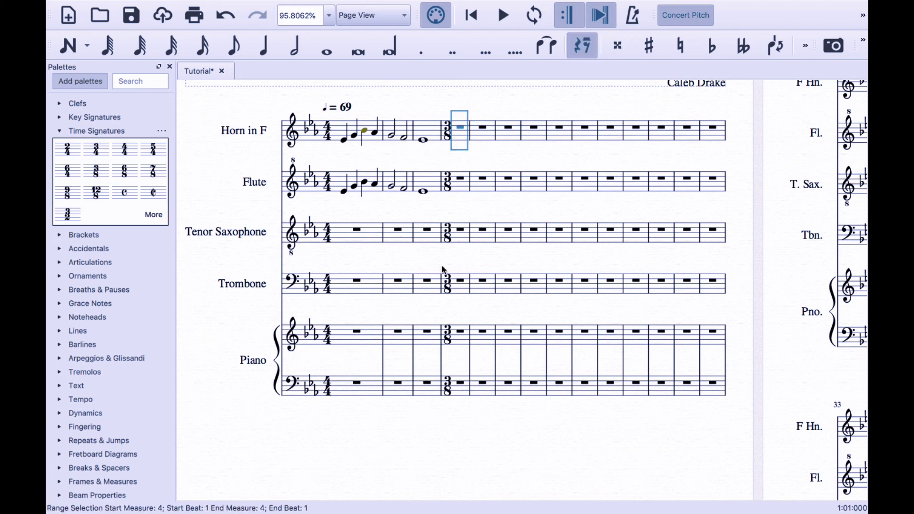
click(461, 129)
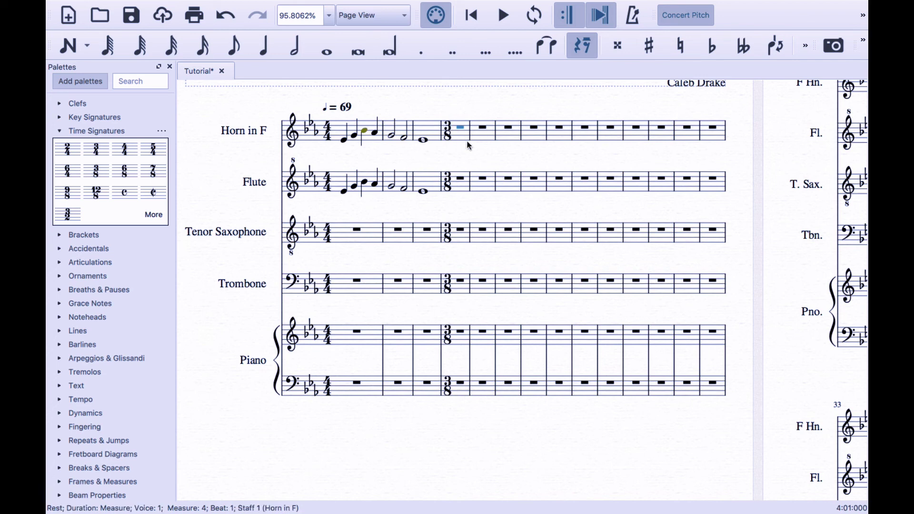
key(4)
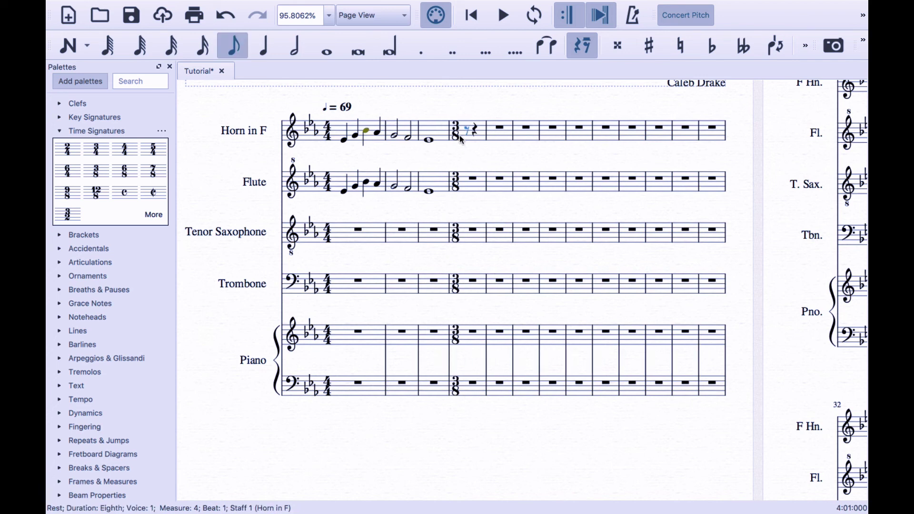
click(476, 130)
key(4)
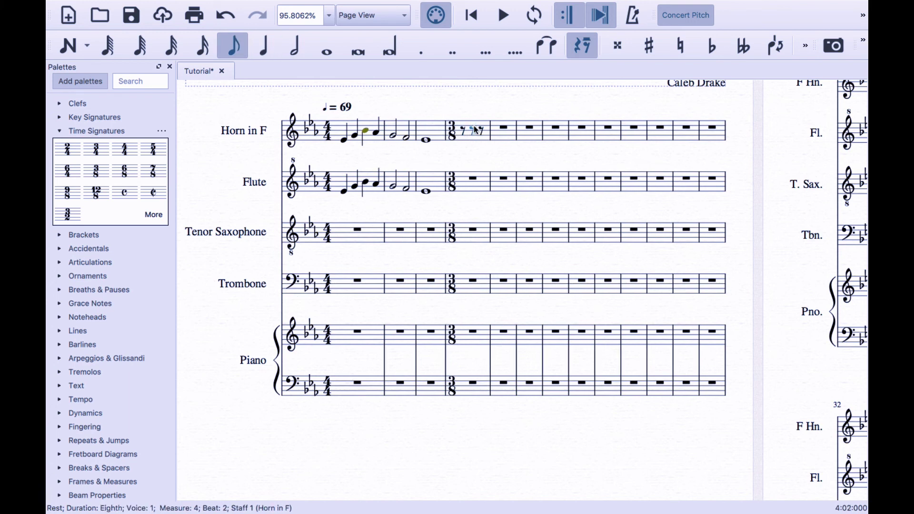
key(Escape)
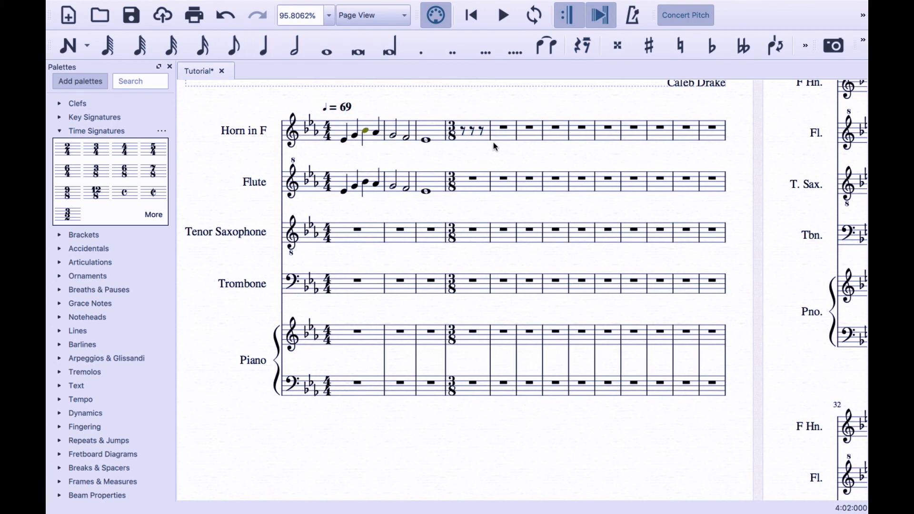
Undo the eighth rests and the 3/8 time signature at measure 4, and clear the selection
key(ctrl+z)
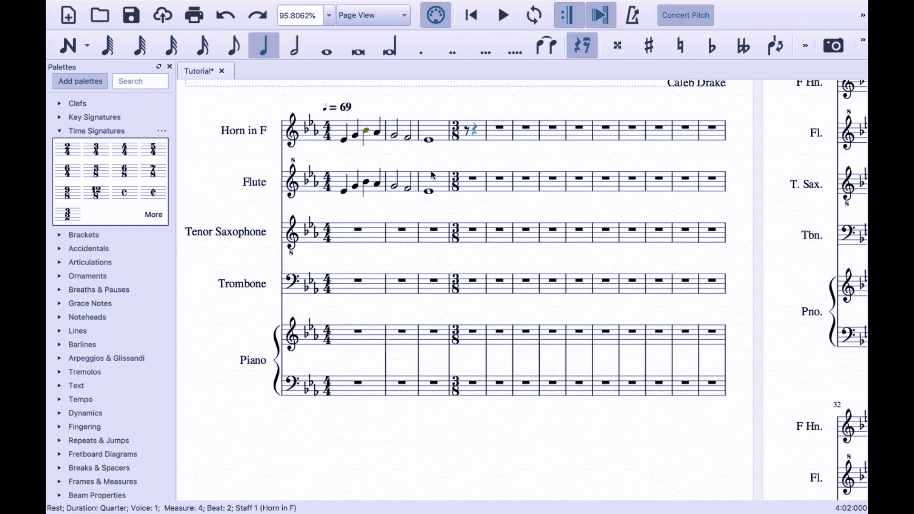
key(ctrl+z)
key(ctrl+z)
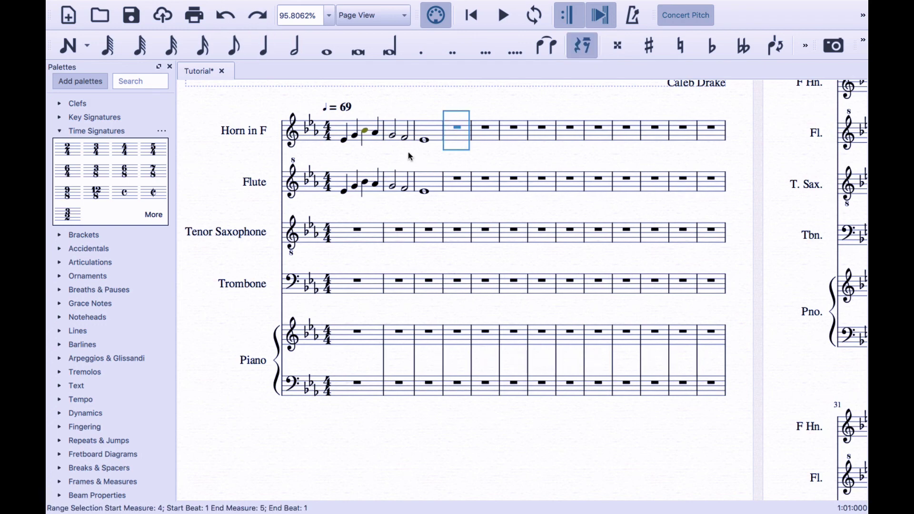
click(413, 110)
Collapse the Time Signatures palette so only the list of palette categories is displayed
scroll(413, 110, down, 4)
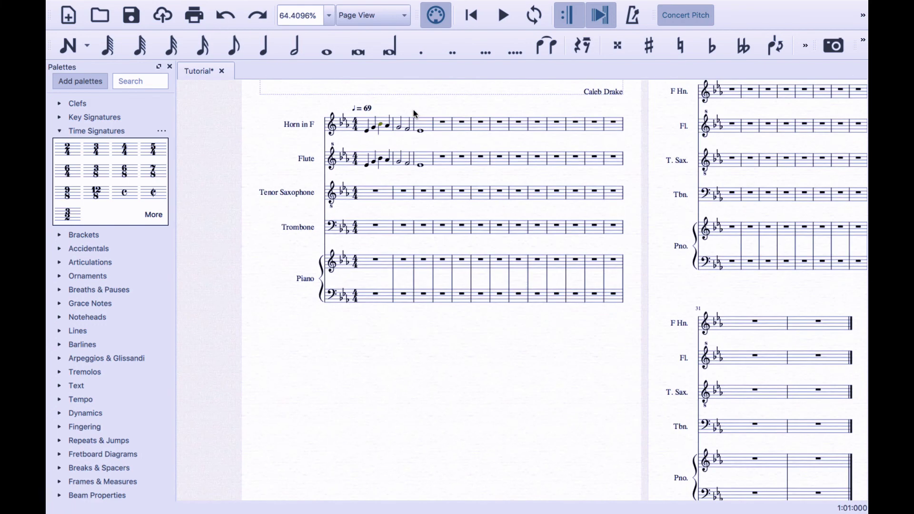
scroll(414, 114, up, 1)
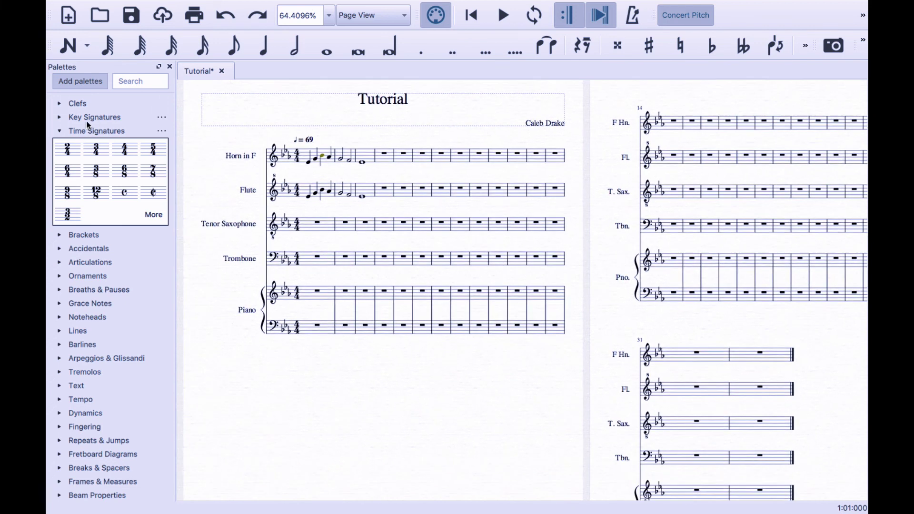
click(59, 129)
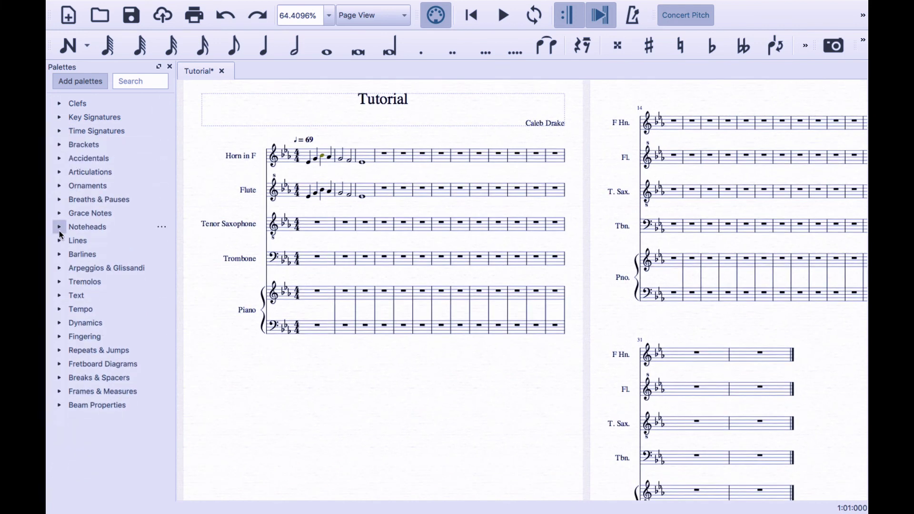